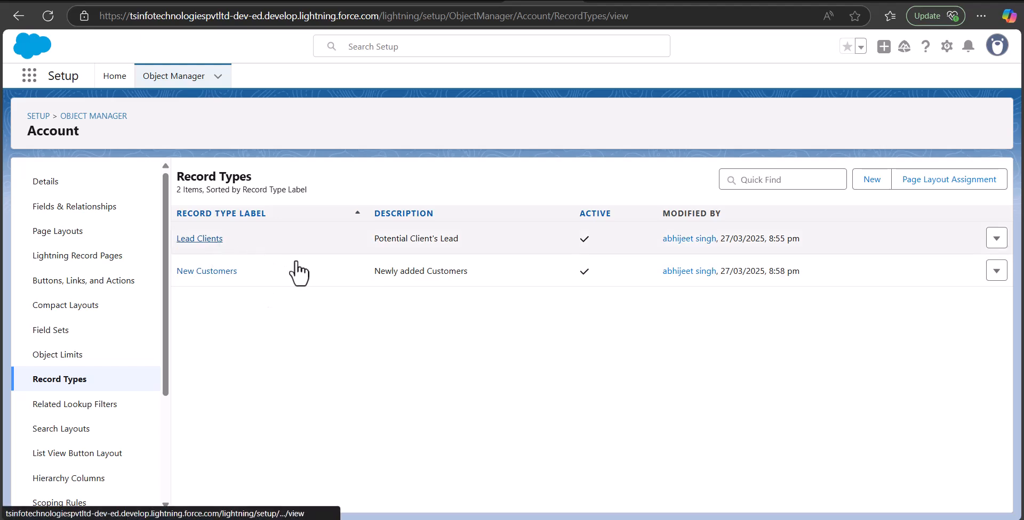
Inspect the available and selected Industry picklist values for the Lead Clients record type of the Account object.
{"action": "left_click", "coordinate": [200, 241]}
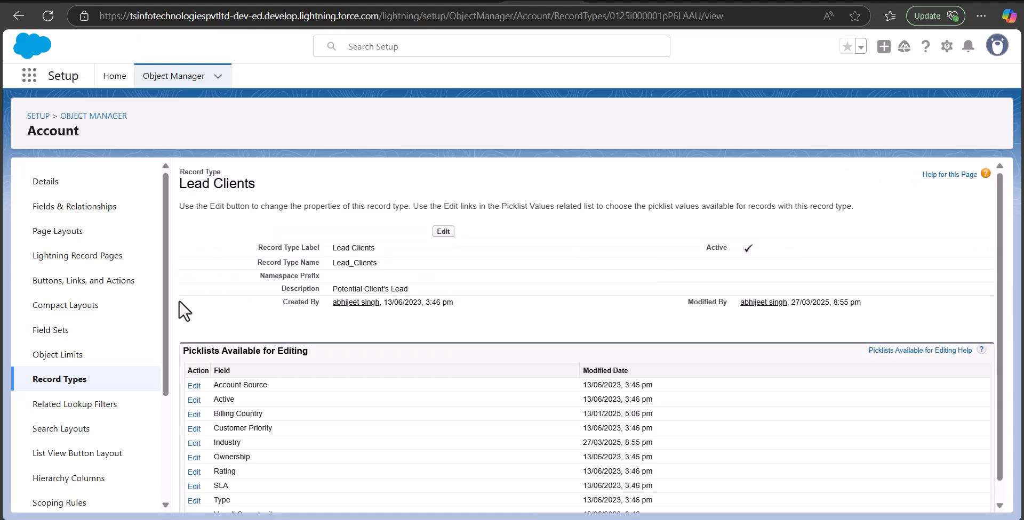
{"action": "scroll", "coordinate": [304, 320], "scroll_direction": "down", "scroll_amount": 1}
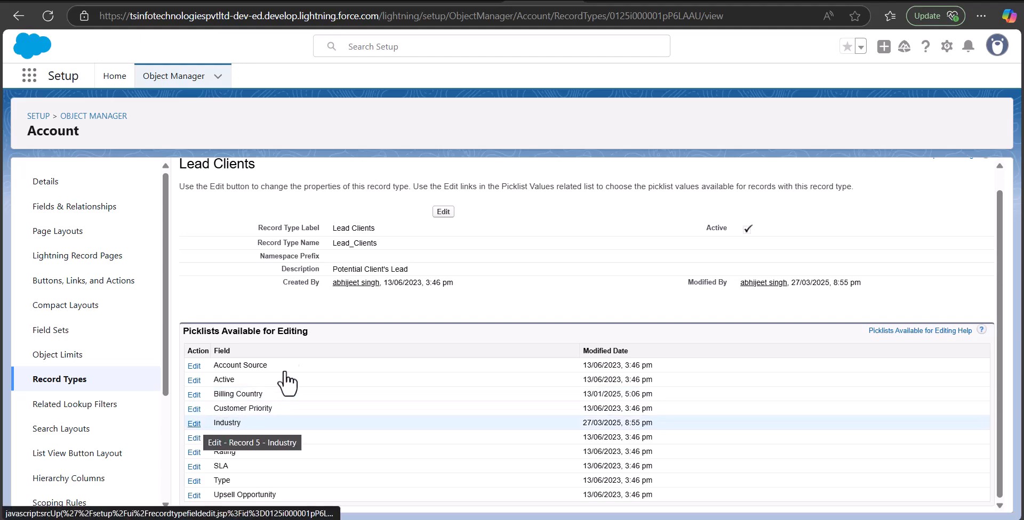
{"action": "left_click", "coordinate": [195, 428]}
{"action": "scroll", "coordinate": [294, 344], "scroll_direction": "down", "scroll_amount": 1}
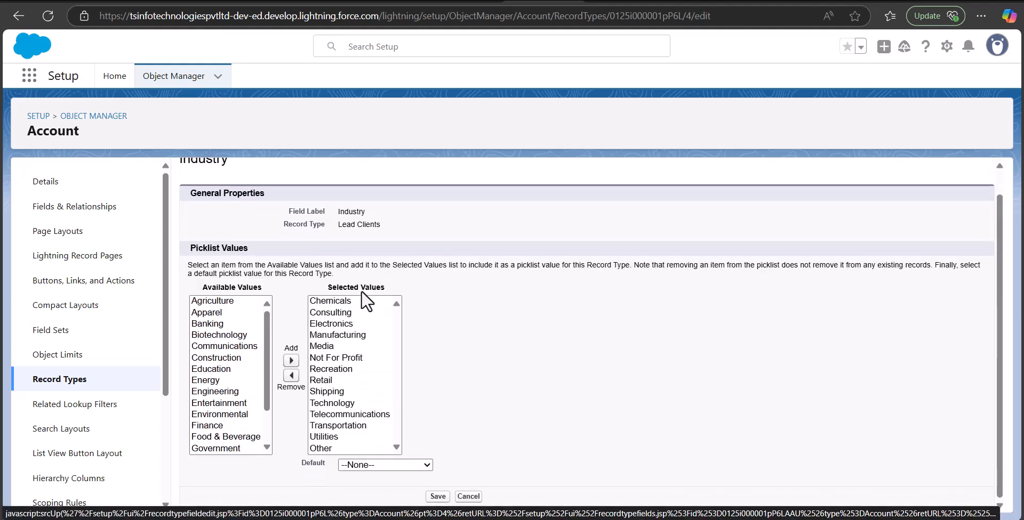
{"action": "scroll", "coordinate": [299, 267], "scroll_direction": "up", "scroll_amount": 1}
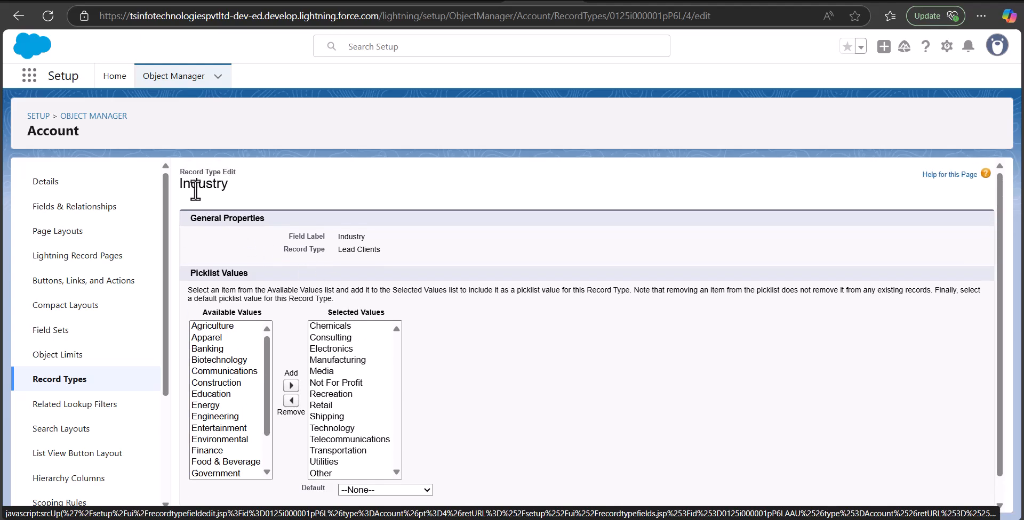
{"action": "scroll", "coordinate": [298, 330], "scroll_direction": "down", "scroll_amount": 1}
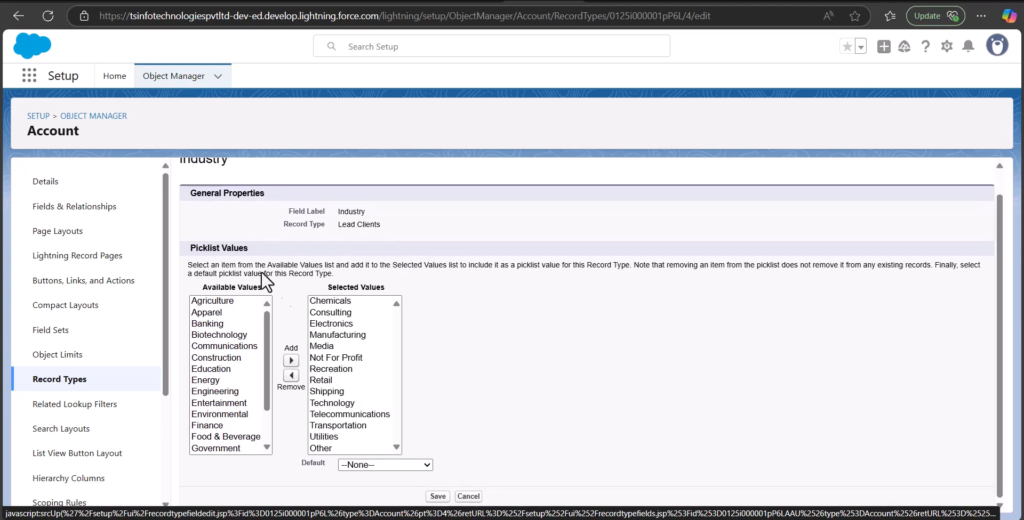
{"action": "scroll", "coordinate": [239, 267], "scroll_direction": "up", "scroll_amount": 1}
Return to the Account record types and open the Industry picklist values of the New Customers record type.
{"action": "left_click", "coordinate": [69, 383]}
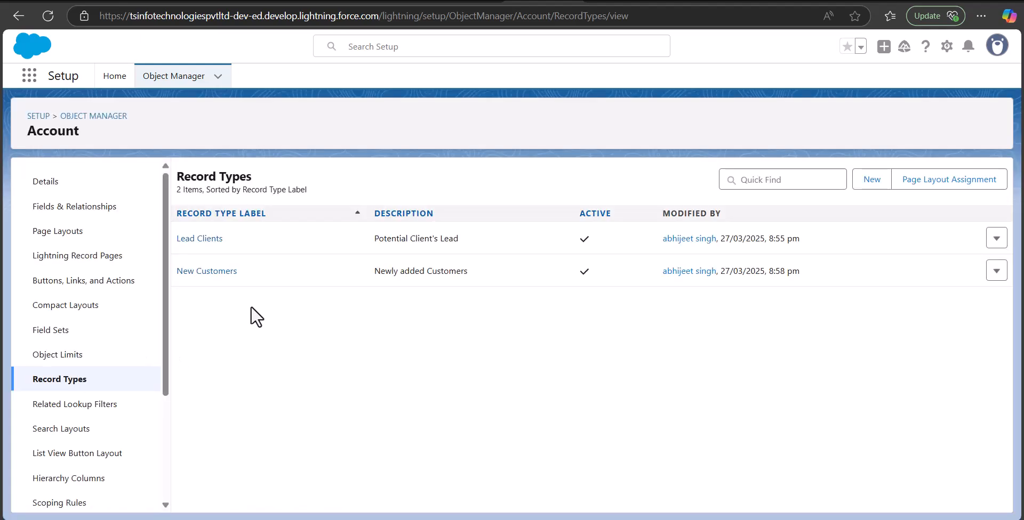
{"action": "left_click", "coordinate": [207, 272]}
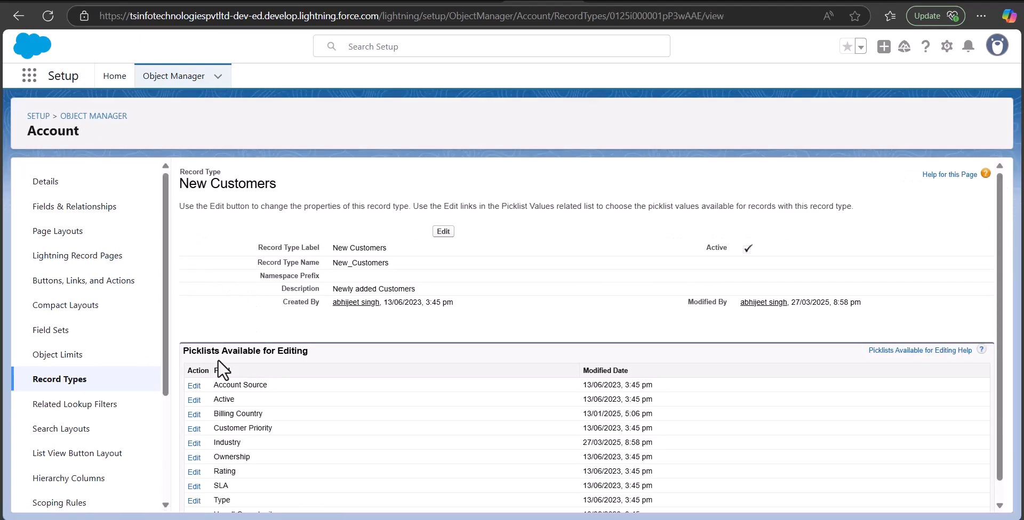
{"action": "scroll", "coordinate": [224, 362], "scroll_direction": "down", "scroll_amount": 1}
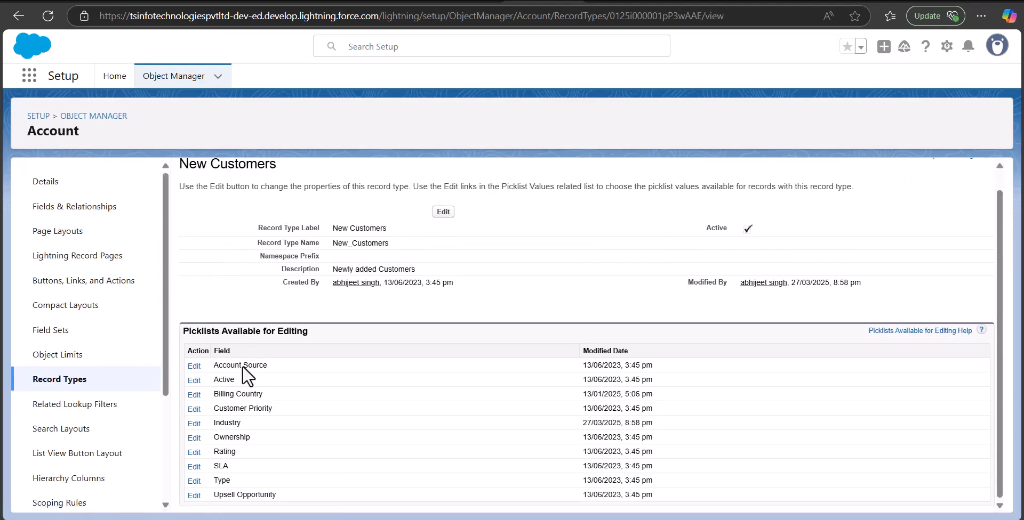
{"action": "left_click", "coordinate": [194, 424]}
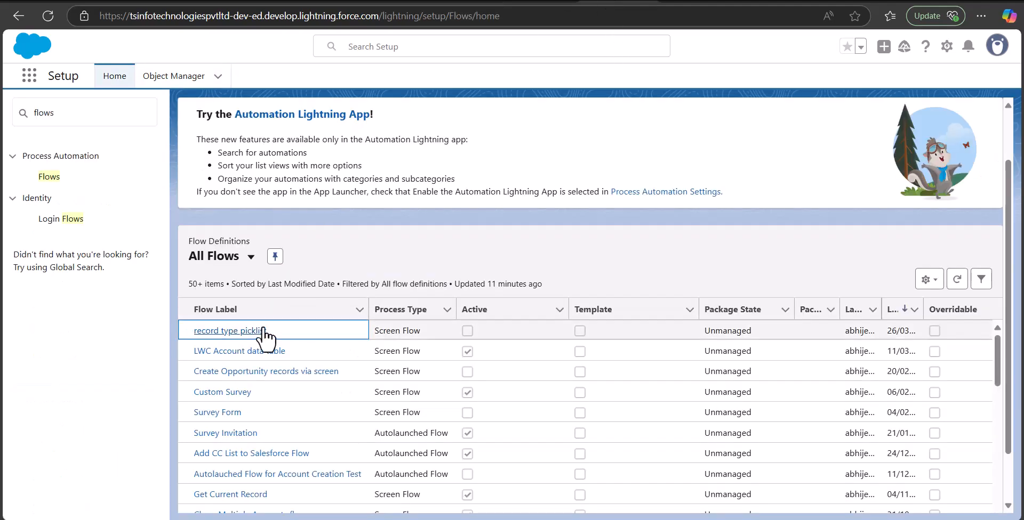
Open the "record type picklist" flow, run it, and proceed with Lead Clients as the chosen record type.
{"action": "left_click", "coordinate": [256, 331]}
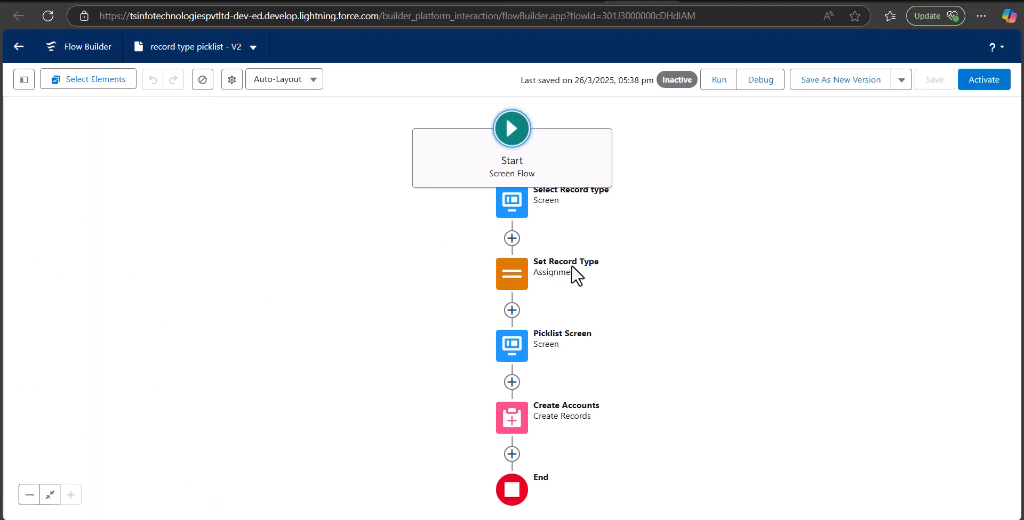
{"action": "left_click", "coordinate": [718, 81]}
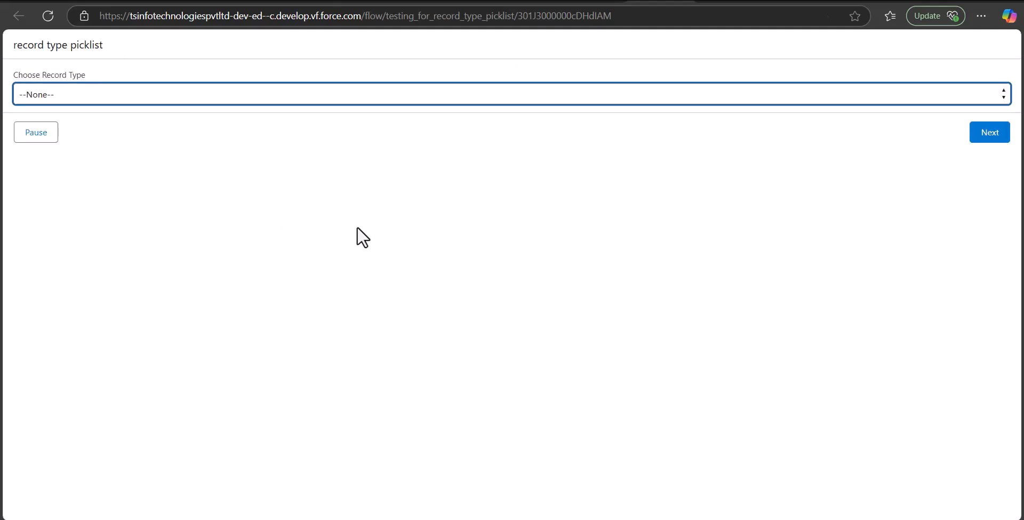
{"action": "left_click", "coordinate": [192, 95]}
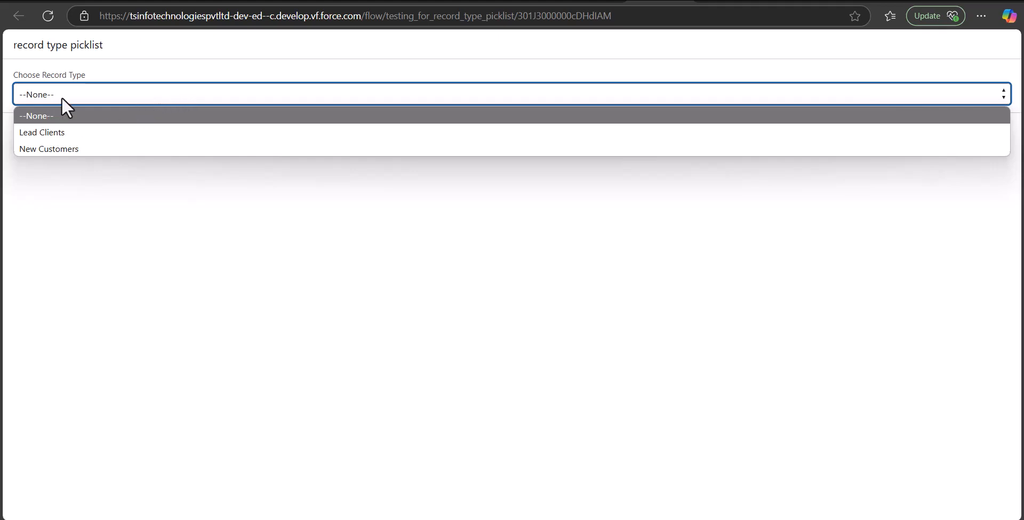
{"action": "left_click", "coordinate": [61, 132]}
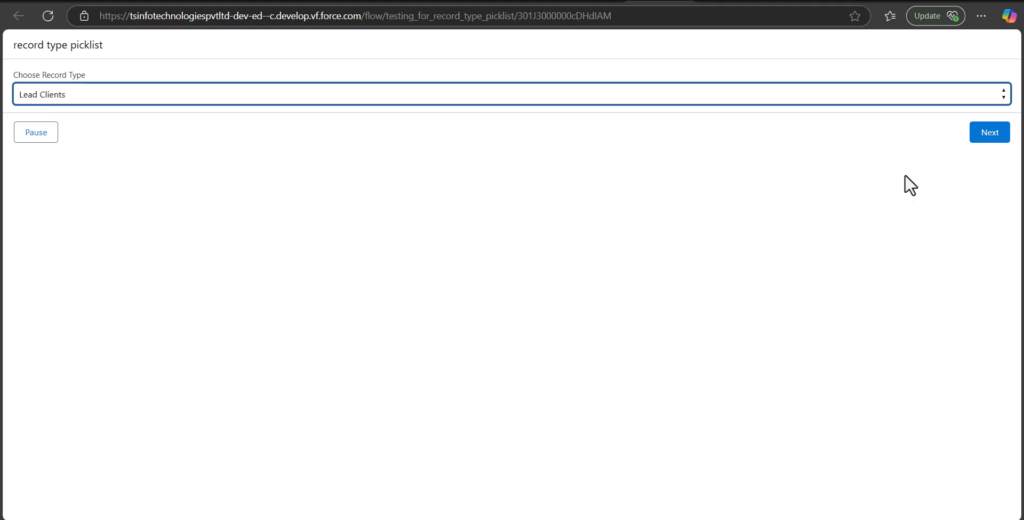
{"action": "left_click", "coordinate": [988, 134]}
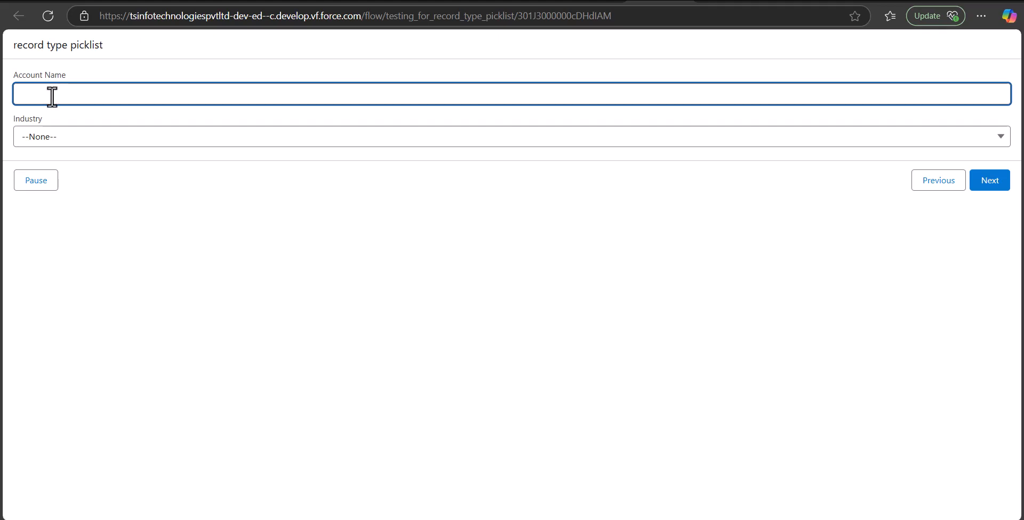
Enter testaccount as the Account Name and review the Industry options offered for Lead Clients without choosing one.
{"action": "type", "text": "testaccount"}
{"action": "left_click", "coordinate": [144, 173]}
{"action": "left_click", "coordinate": [109, 141]}
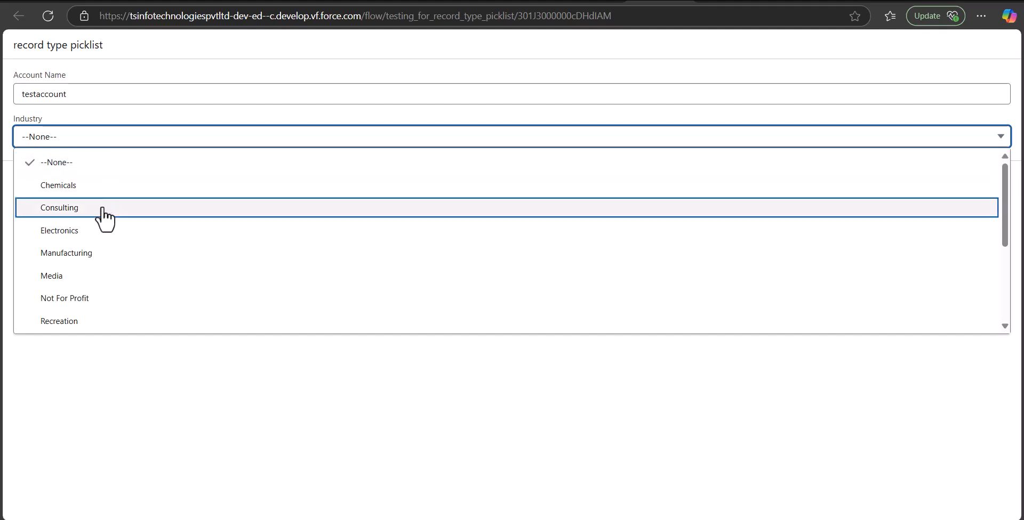
{"action": "scroll", "coordinate": [99, 240], "scroll_direction": "down", "scroll_amount": 1}
{"action": "scroll", "coordinate": [101, 239], "scroll_direction": "up", "scroll_amount": 1}
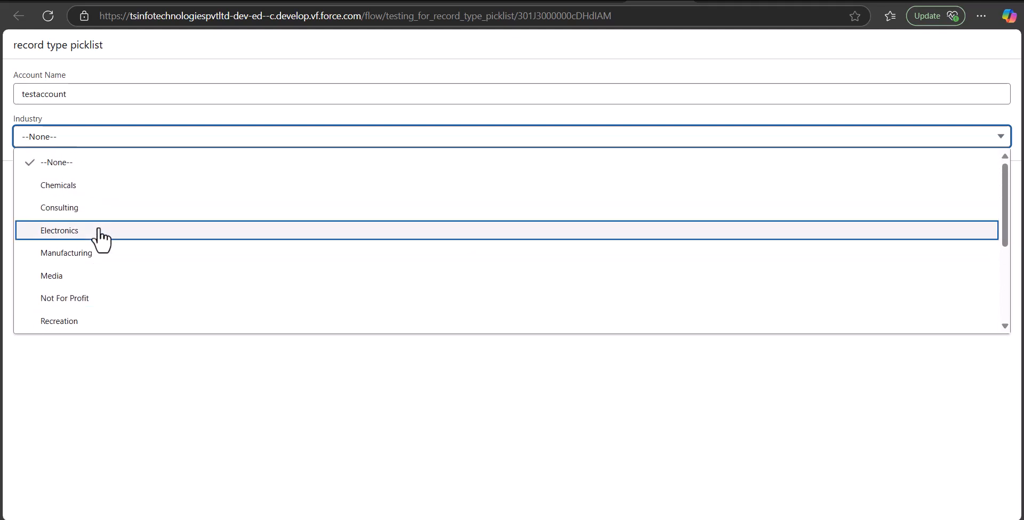
{"action": "scroll", "coordinate": [107, 242], "scroll_direction": "down", "scroll_amount": 1}
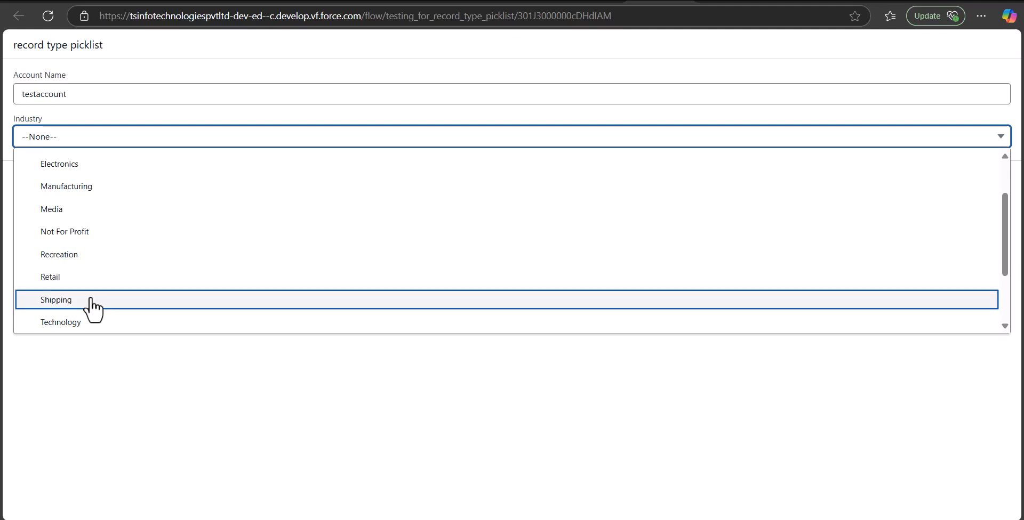
{"action": "left_click", "coordinate": [190, 364]}
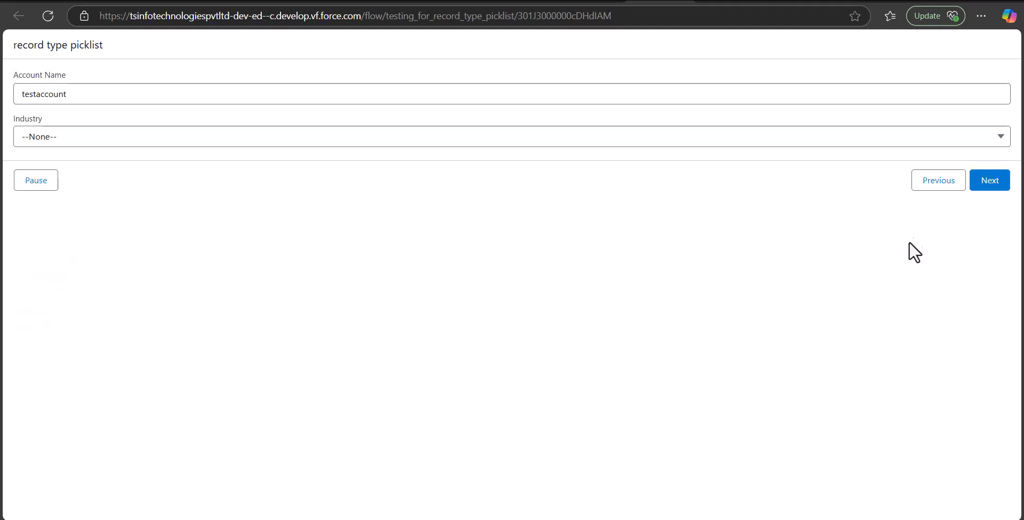
Go back in the flow, change the record type to New Customers, proceed, and review the Industry options it offers.
{"action": "left_click", "coordinate": [933, 184]}
{"action": "left_click", "coordinate": [176, 98]}
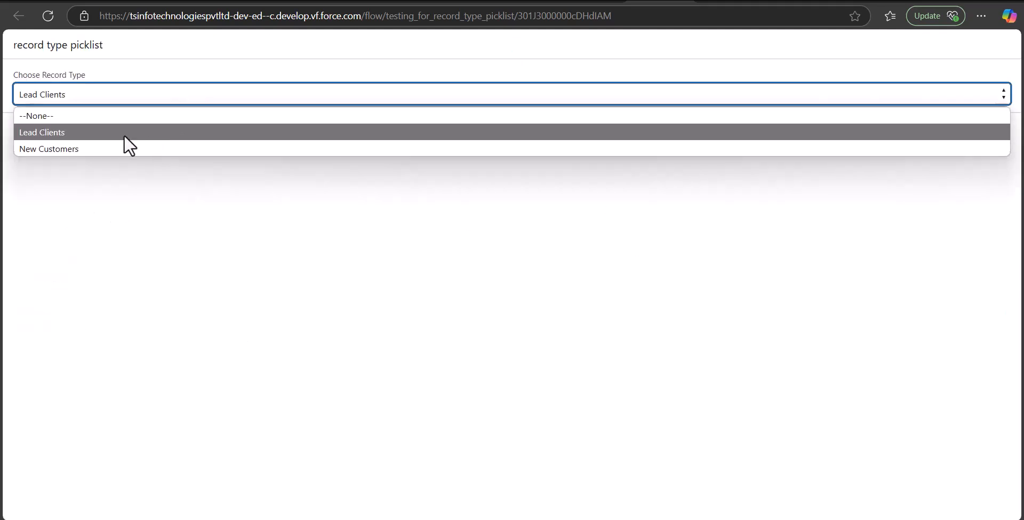
{"action": "left_click", "coordinate": [114, 149]}
{"action": "left_click", "coordinate": [984, 135]}
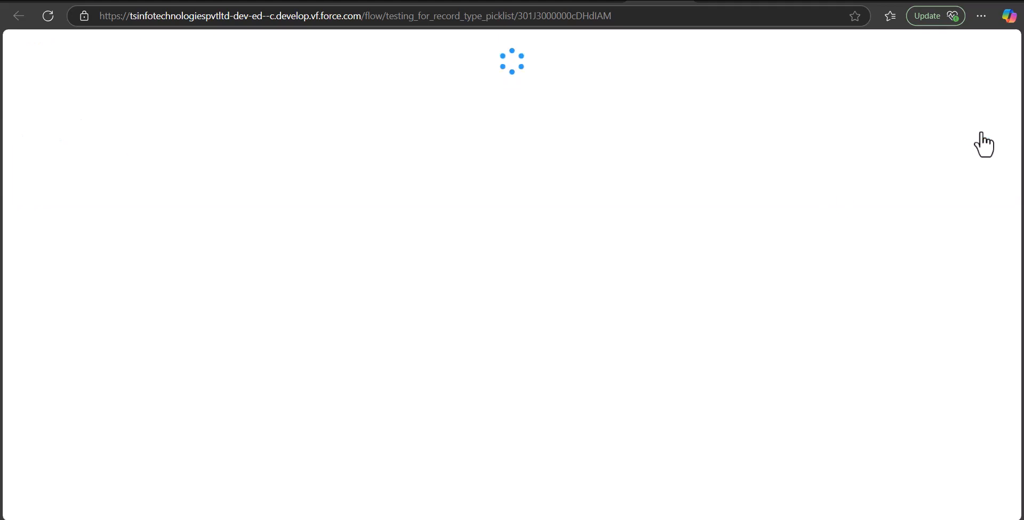
{"action": "left_click", "coordinate": [121, 140]}
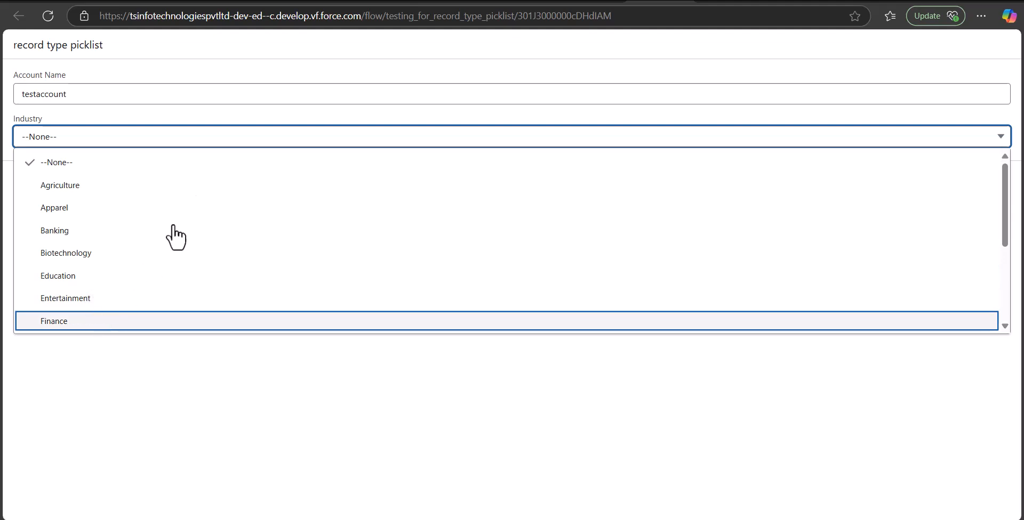
{"action": "left_click", "coordinate": [329, 51]}
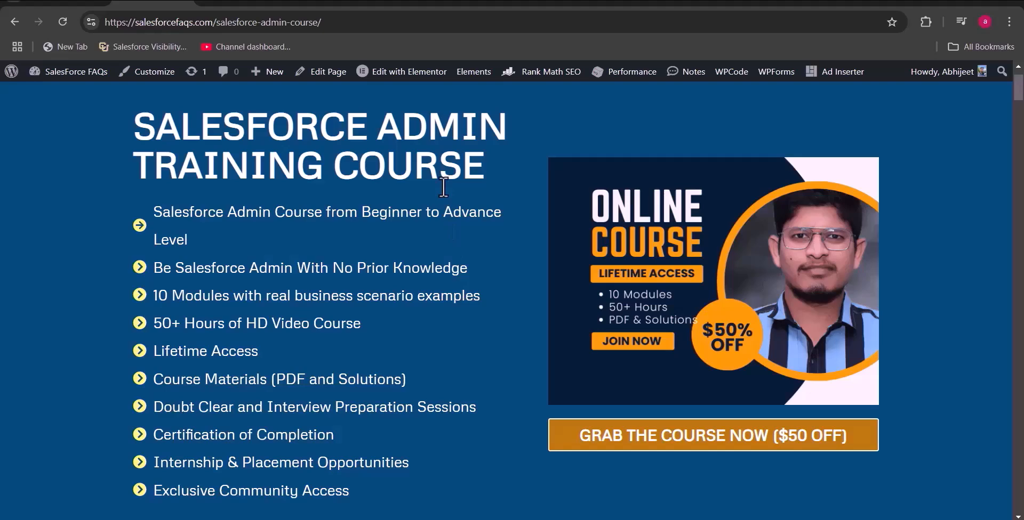
Look through the Salesforce Admin Training Course web page, from the overview and module contents to the Buy Now pricing.
{"action": "scroll", "coordinate": [434, 248], "scroll_direction": "down", "scroll_amount": 1}
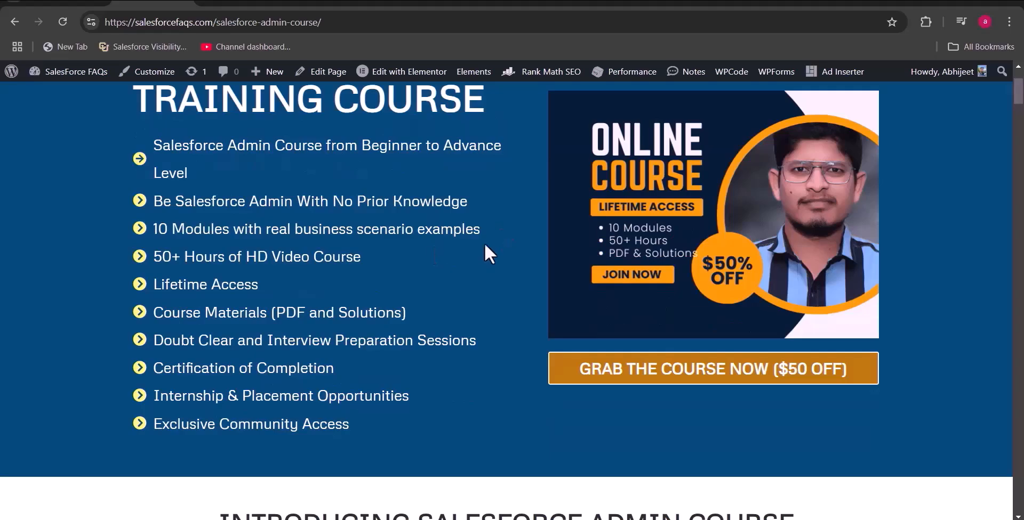
{"action": "scroll", "coordinate": [454, 249], "scroll_direction": "down", "scroll_amount": 3}
{"action": "scroll", "coordinate": [455, 248], "scroll_direction": "down", "scroll_amount": 14}
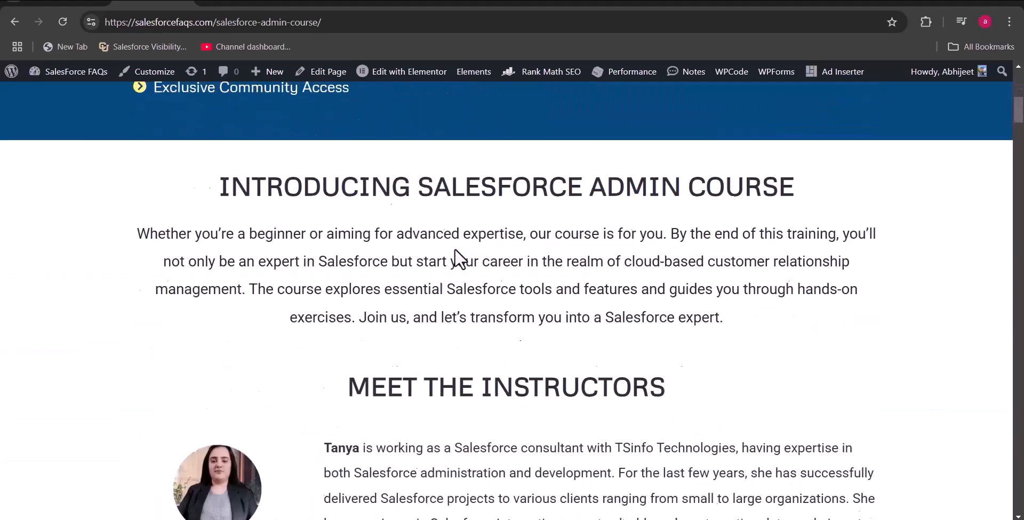
{"action": "scroll", "coordinate": [454, 249], "scroll_direction": "down", "scroll_amount": 5}
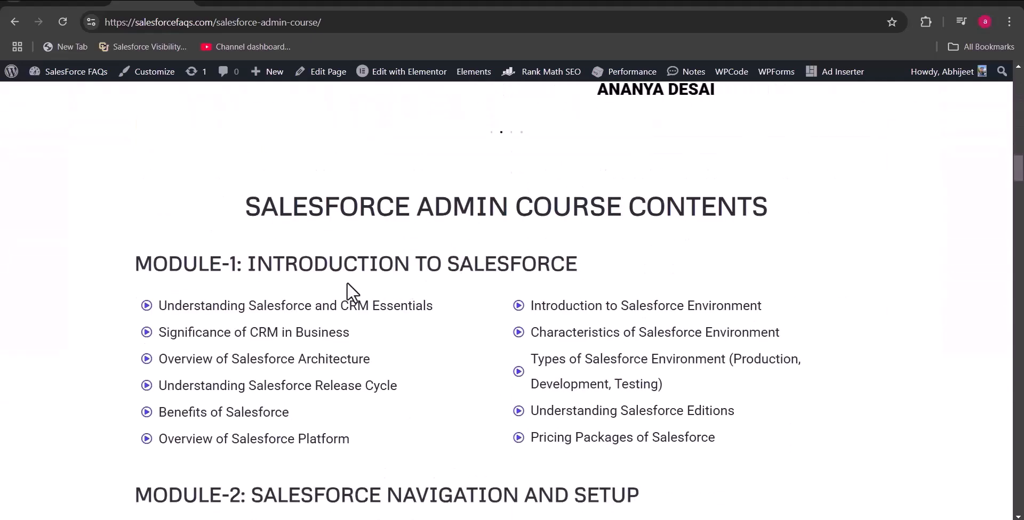
{"action": "scroll", "coordinate": [347, 283], "scroll_direction": "down", "scroll_amount": 3}
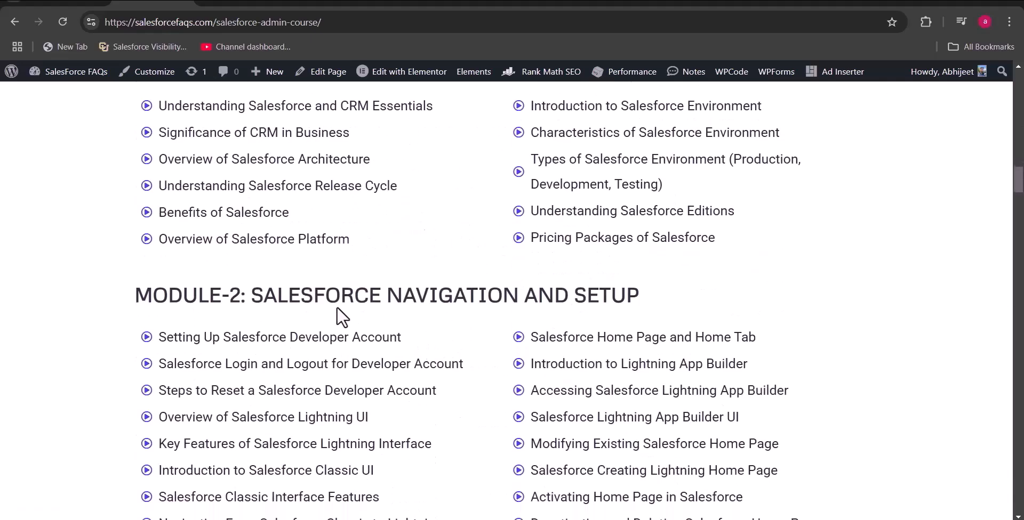
{"action": "scroll", "coordinate": [586, 302], "scroll_direction": "down", "scroll_amount": 2}
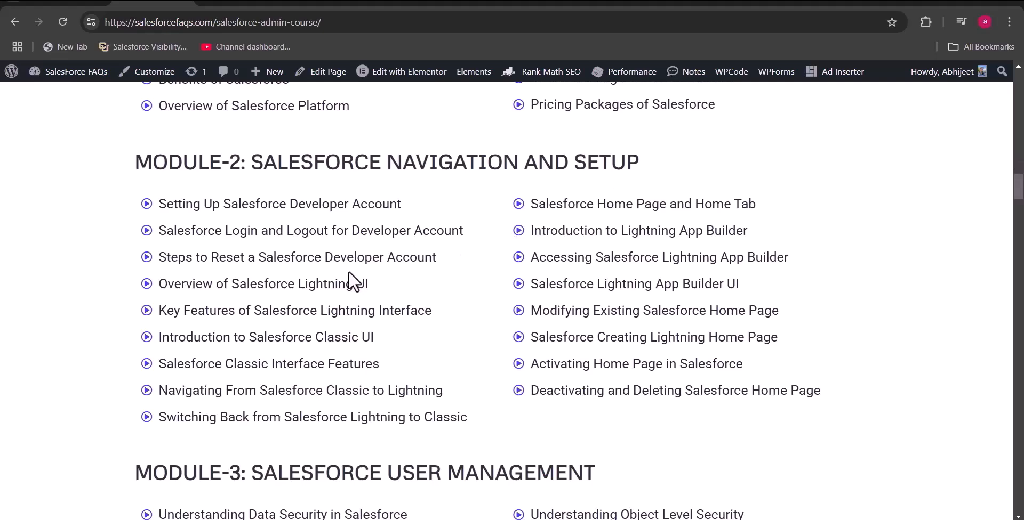
{"action": "scroll", "coordinate": [322, 303], "scroll_direction": "down", "scroll_amount": 15}
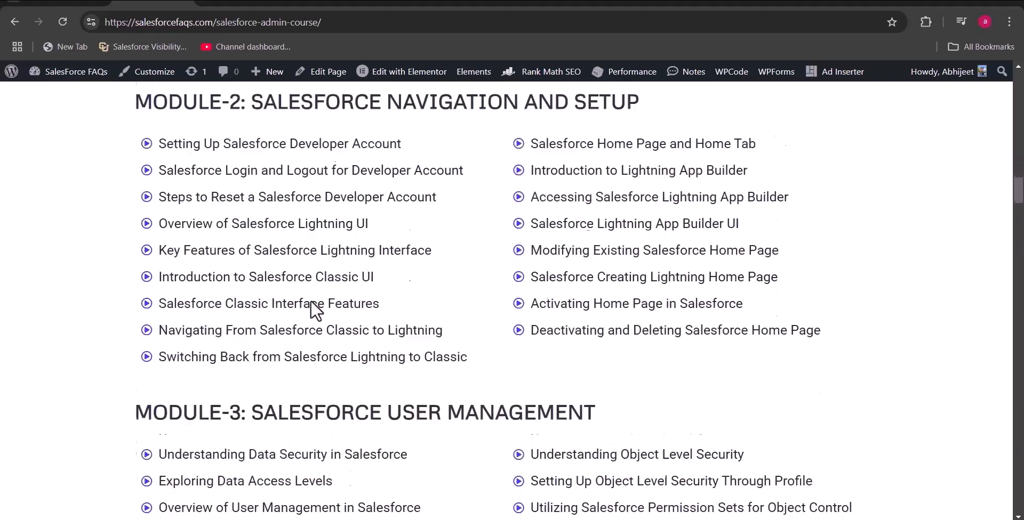
{"action": "scroll", "coordinate": [279, 324], "scroll_direction": "down", "scroll_amount": 20}
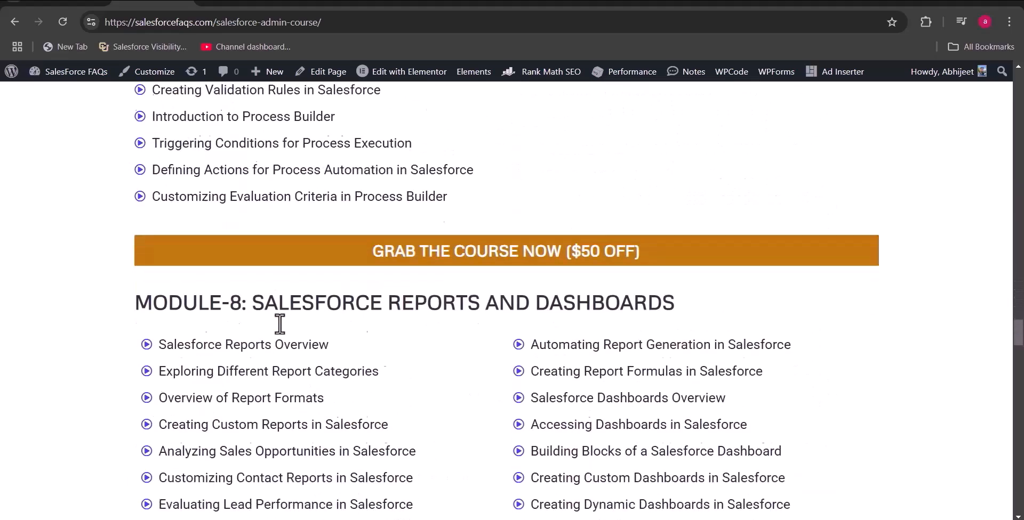
{"action": "scroll", "coordinate": [280, 324], "scroll_direction": "down", "scroll_amount": 4}
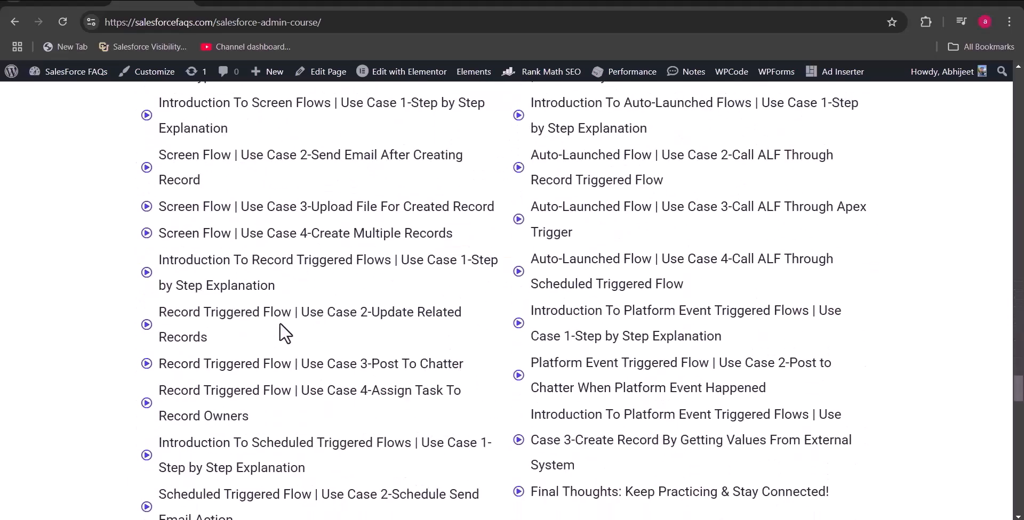
{"action": "scroll", "coordinate": [283, 327], "scroll_direction": "down", "scroll_amount": 9}
{"action": "scroll", "coordinate": [283, 325], "scroll_direction": "up", "scroll_amount": 4}
{"action": "scroll", "coordinate": [284, 326], "scroll_direction": "down", "scroll_amount": 8}
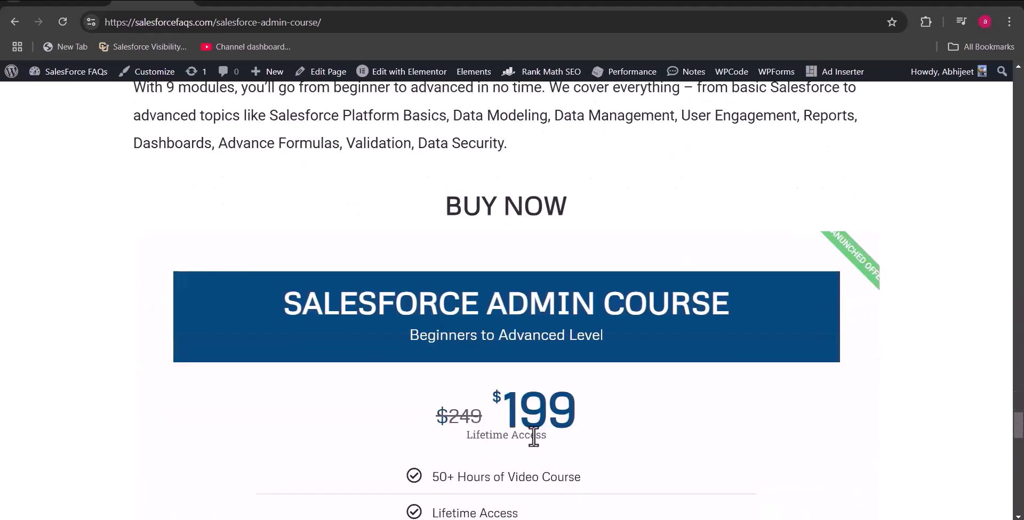
{"action": "scroll", "coordinate": [536, 462], "scroll_direction": "down", "scroll_amount": 3}
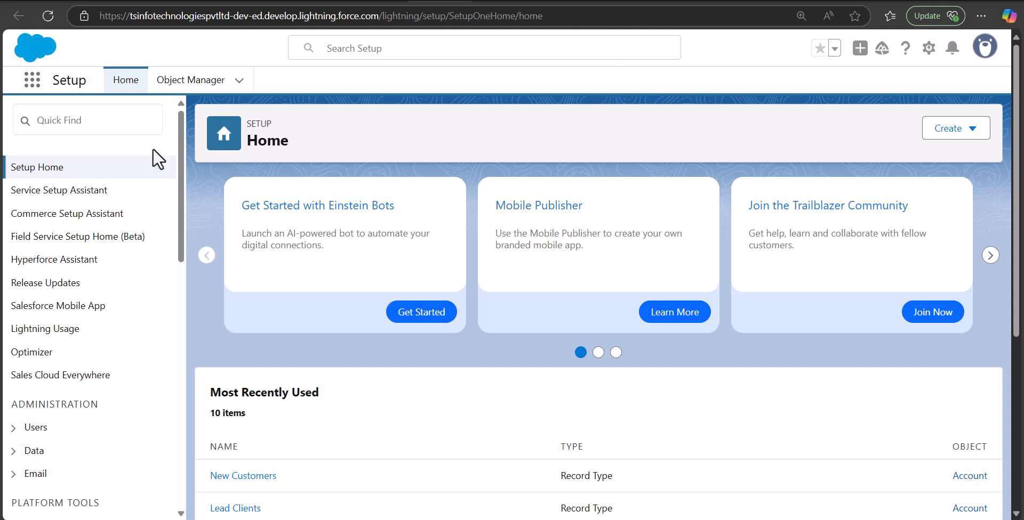
Search Salesforce Setup for "flows" and open the Flows page under Process Automation.
{"action": "left_click", "coordinate": [58, 121]}
{"action": "type", "text": "f"}
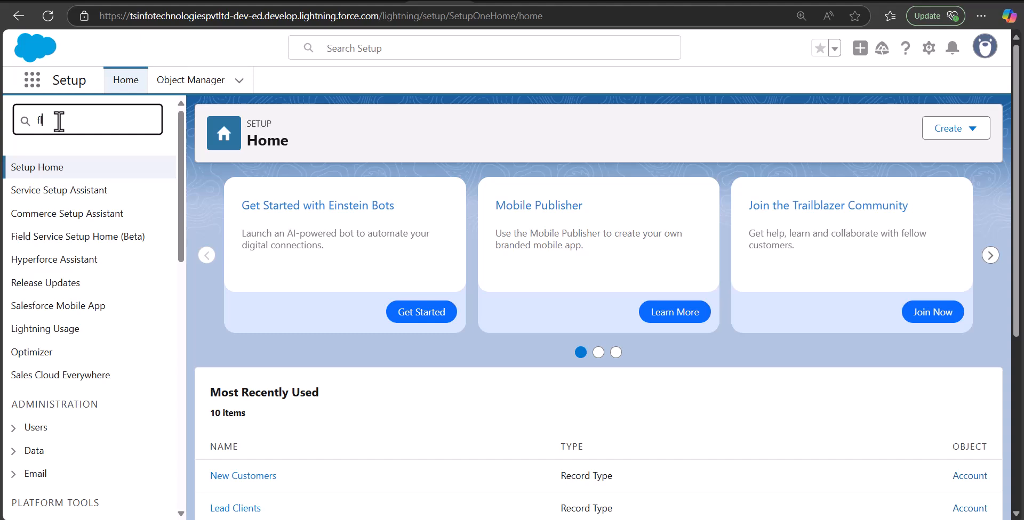
{"action": "type", "text": "lows"}
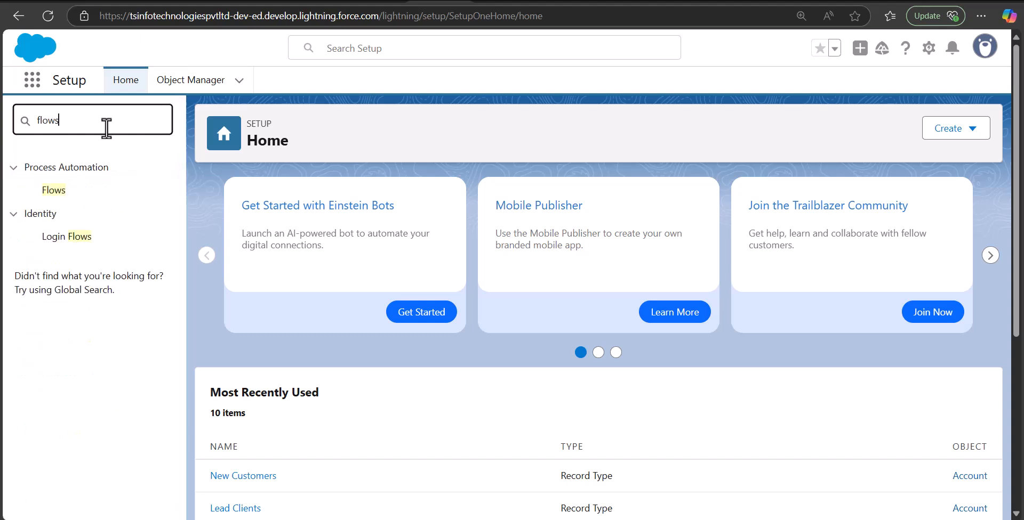
{"action": "left_click", "coordinate": [55, 192]}
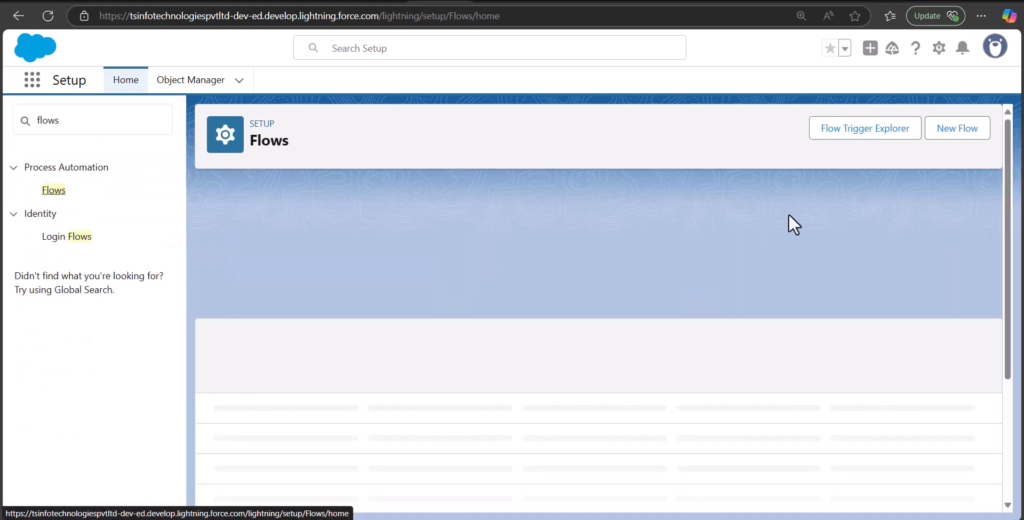
Create a new flow from scratch with the Screen Flow type.
{"action": "left_click", "coordinate": [952, 131]}
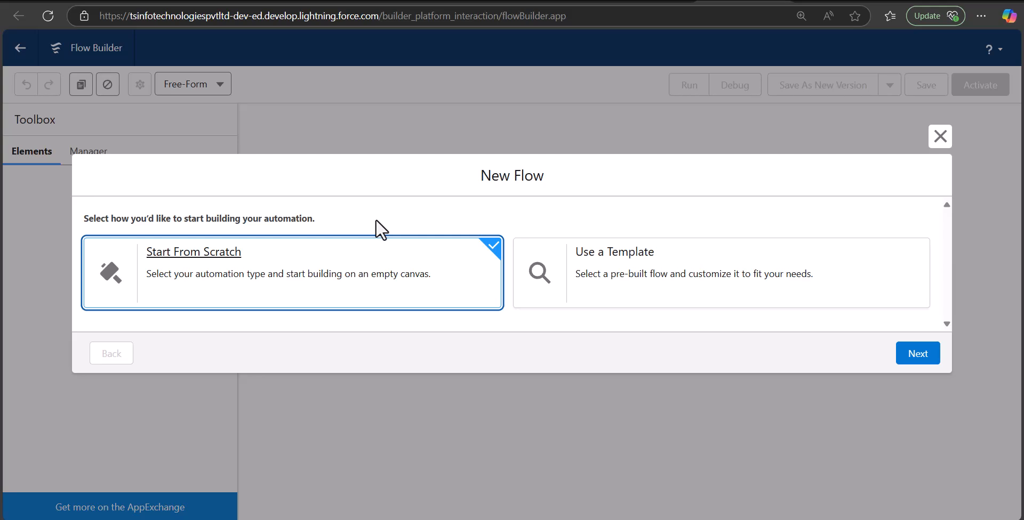
{"action": "left_click", "coordinate": [912, 357]}
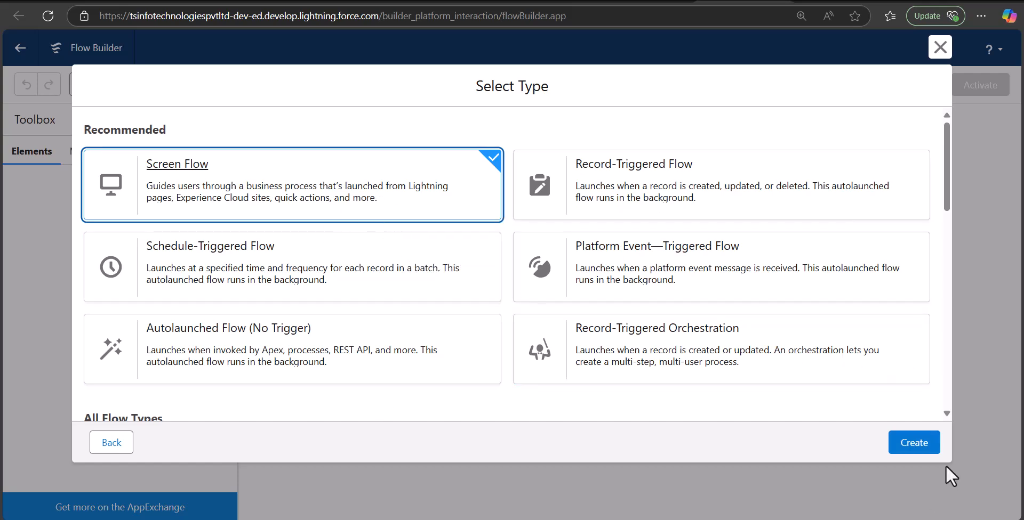
{"action": "left_click", "coordinate": [913, 445]}
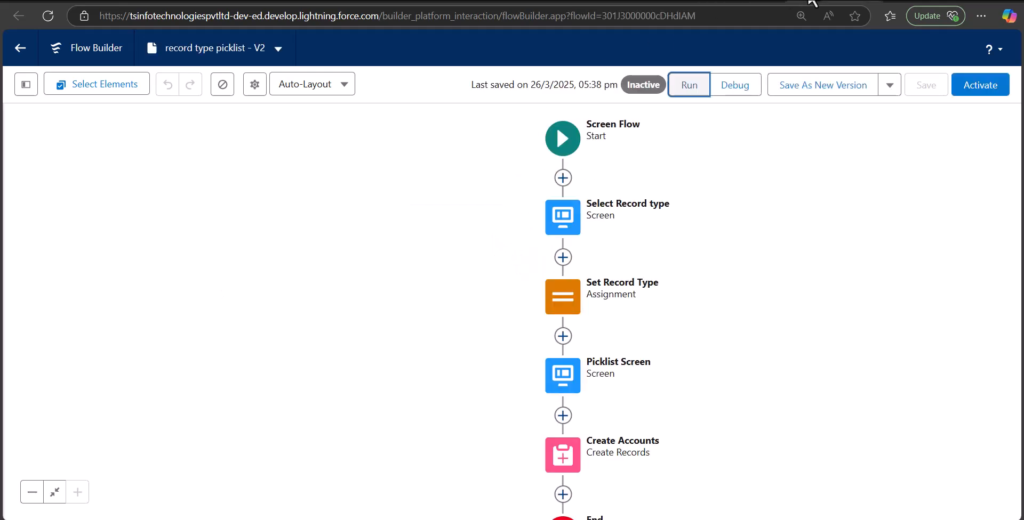
Review the element sequence of the existing record type picklist flow, including its Select Record type and Picklist Screen elements.
{"action": "left_click_drag", "start_coordinate": [715, 251], "coordinate": [539, 244]}
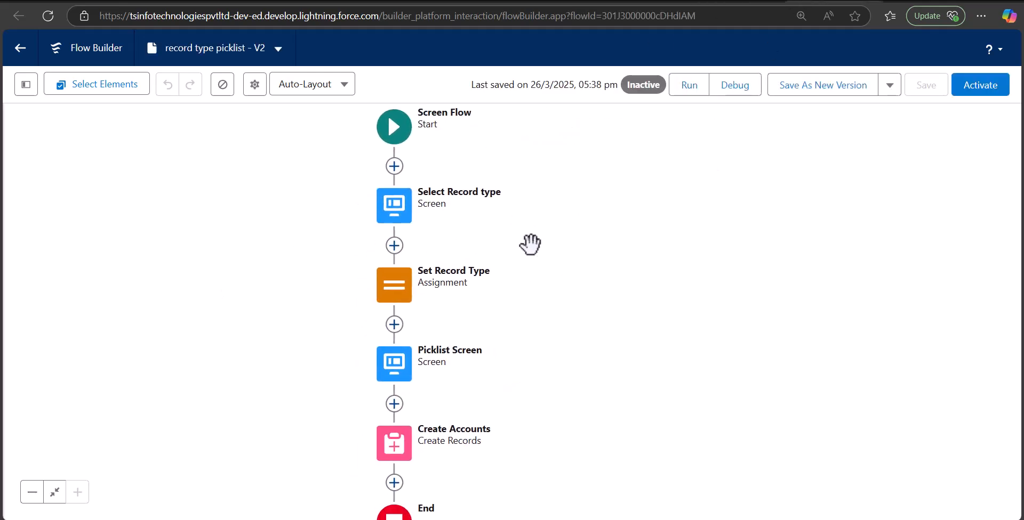
{"action": "left_click", "coordinate": [401, 219]}
{"action": "left_click", "coordinate": [443, 352]}
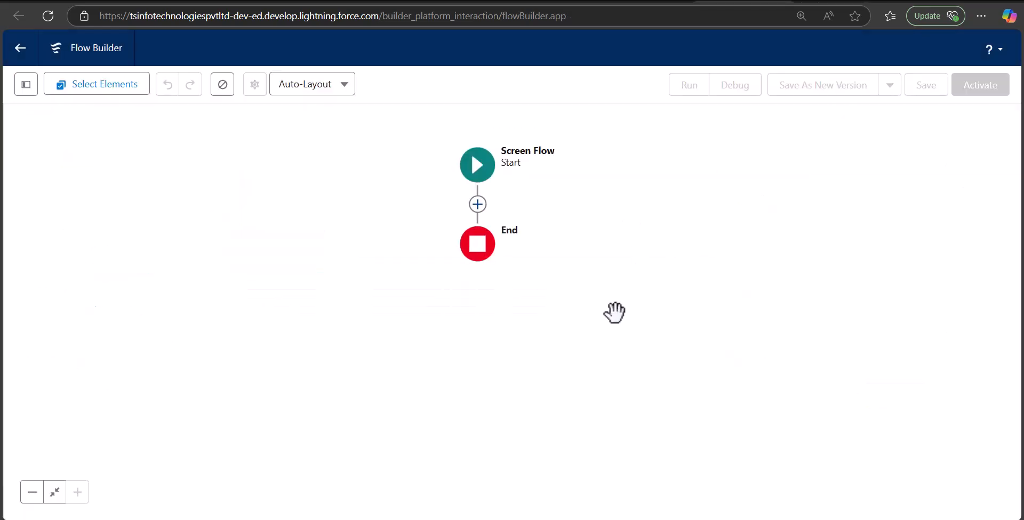
Add a Screen element after the start of the new flow and label it Record type screen.
{"action": "left_click", "coordinate": [477, 204]}
{"action": "left_click", "coordinate": [471, 325]}
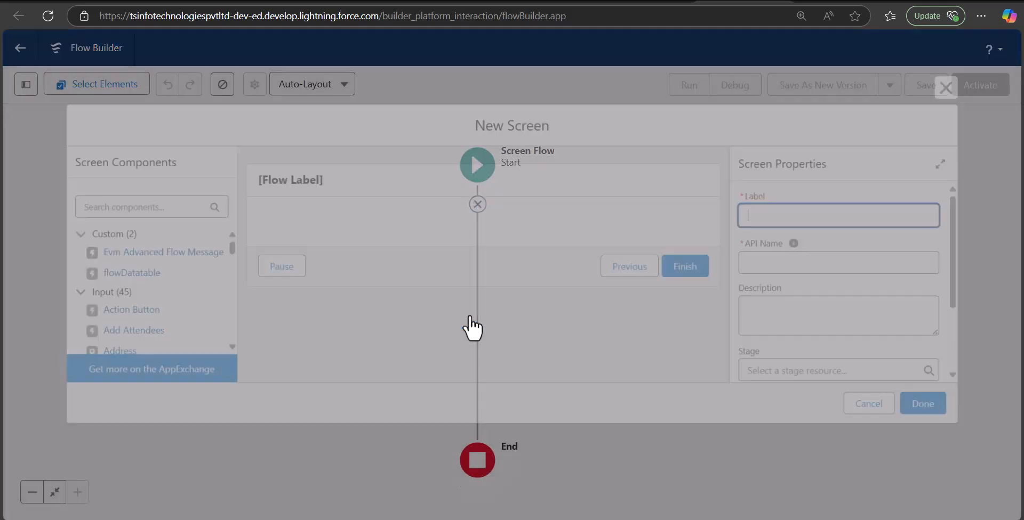
{"action": "left_click", "coordinate": [799, 219]}
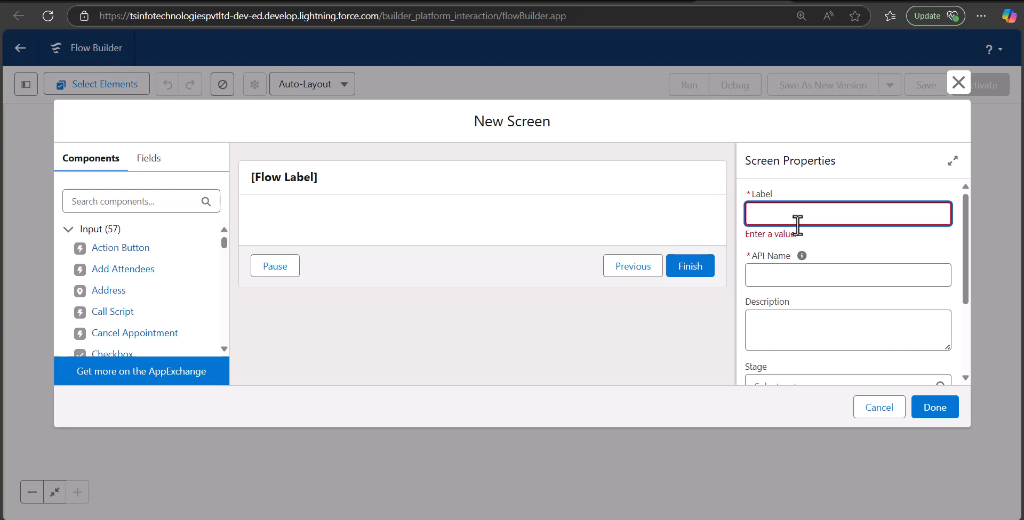
{"action": "type", "text": "Record type screen"}
{"action": "left_click", "coordinate": [795, 254]}
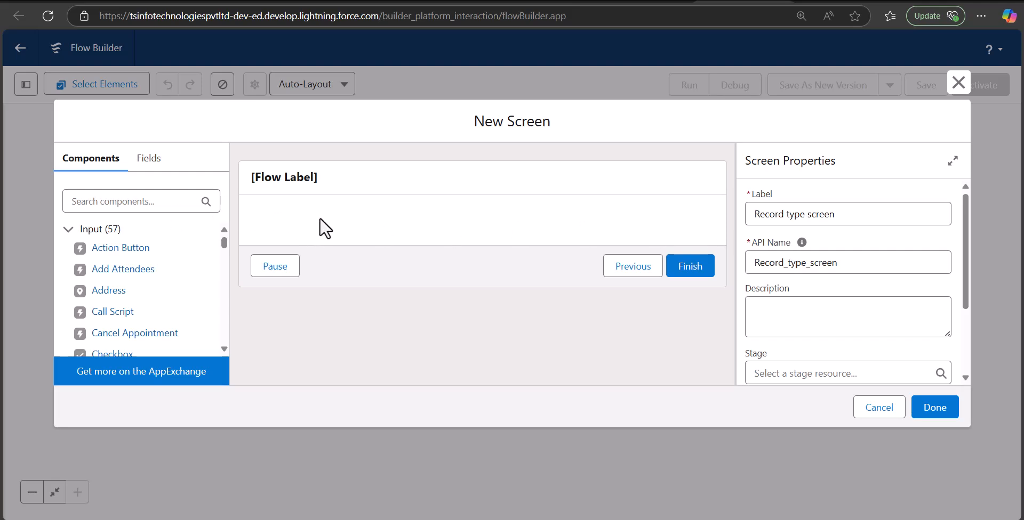
Add a Picklist component to the screen and label it SelectedRecordType.
{"action": "left_click", "coordinate": [128, 203]}
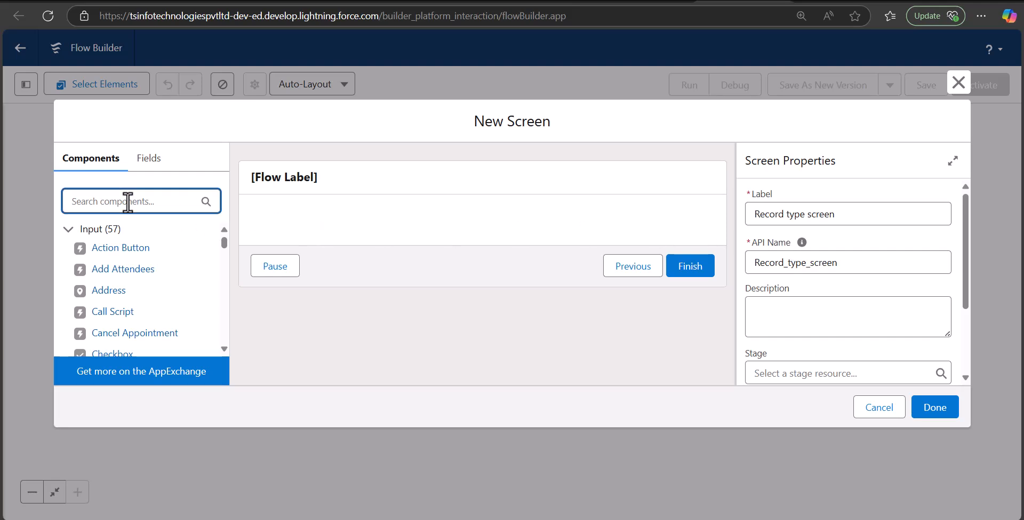
{"action": "type", "text": "pickli"}
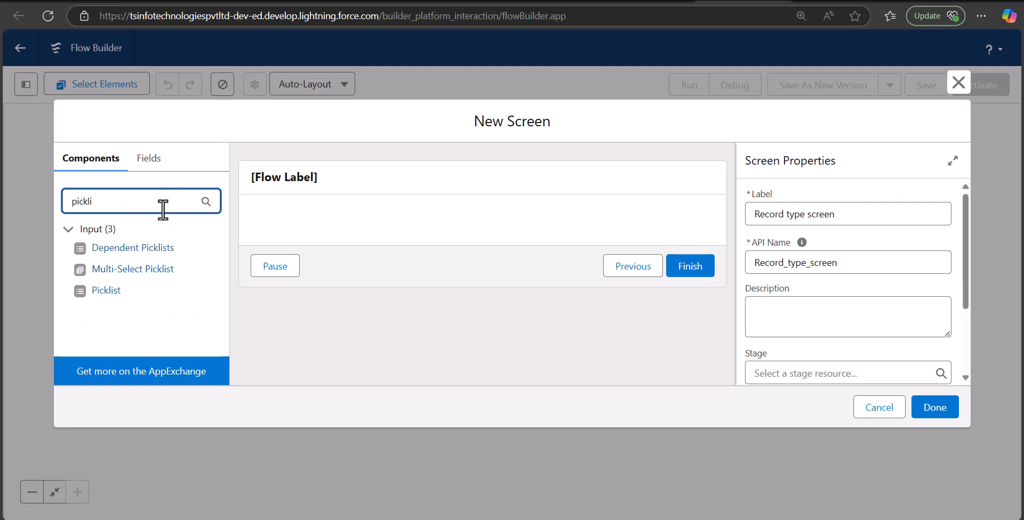
{"action": "left_click_drag", "start_coordinate": [115, 293], "coordinate": [354, 267]}
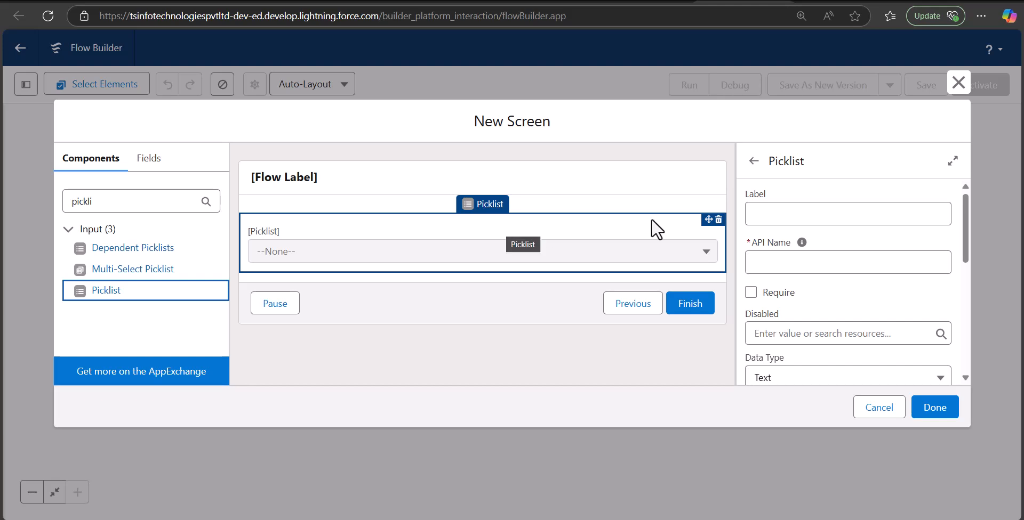
{"action": "left_click", "coordinate": [777, 220]}
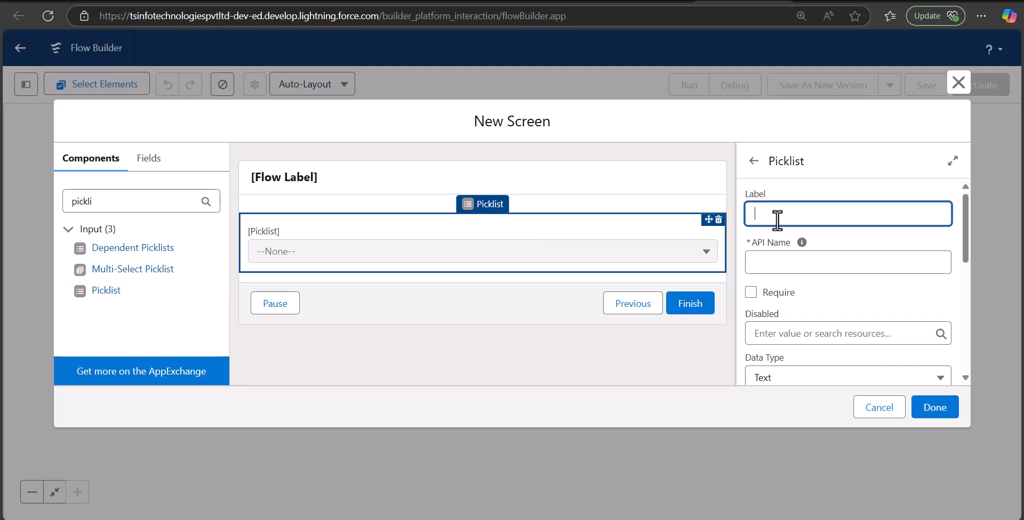
{"action": "type", "text": "SelectedRecordType"}
{"action": "left_click", "coordinate": [776, 267]}
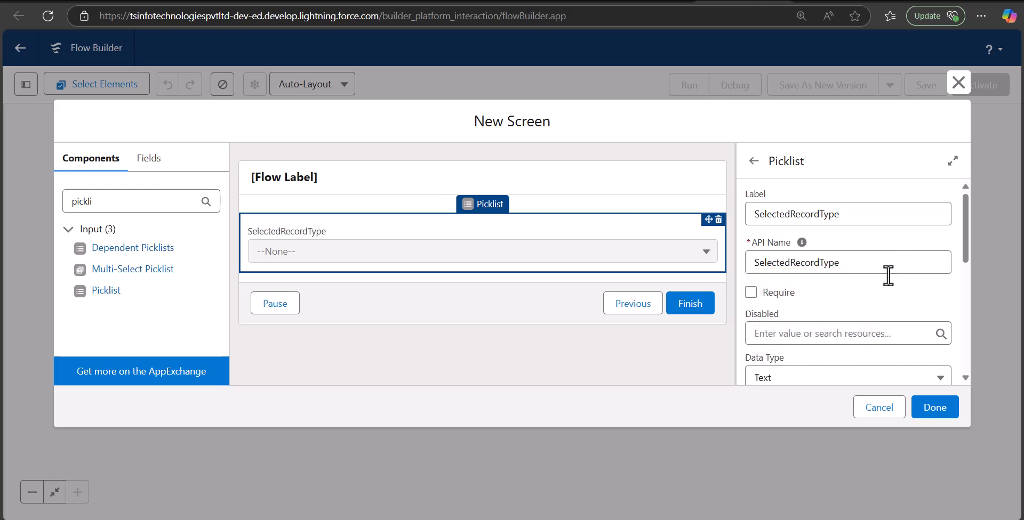
Start a new choice resource for the picklist as a Record Choice Set with the API name AccountRecordTypeChoiceSet.
{"action": "scroll", "coordinate": [864, 278], "scroll_direction": "down", "scroll_amount": 5}
{"action": "scroll", "coordinate": [829, 268], "scroll_direction": "up", "scroll_amount": 1}
{"action": "scroll", "coordinate": [826, 272], "scroll_direction": "down", "scroll_amount": 2}
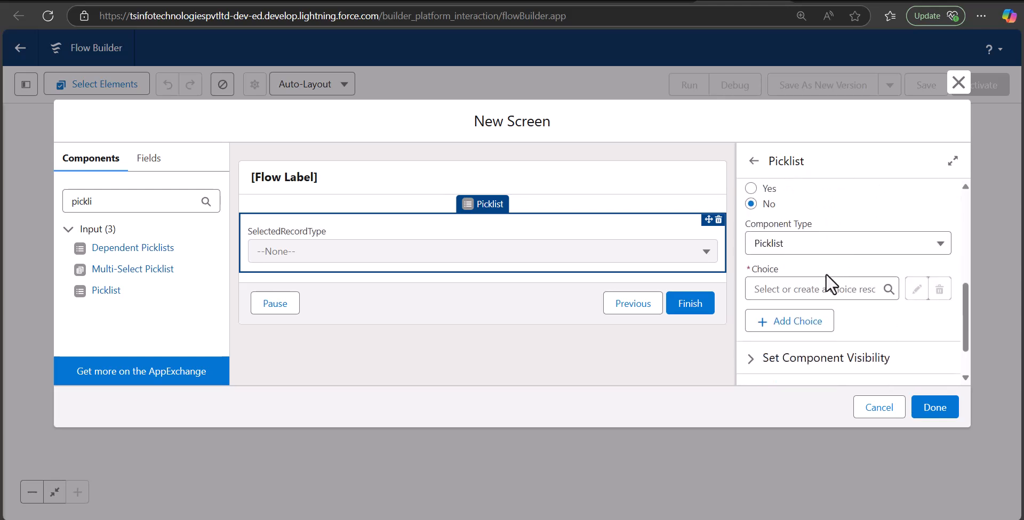
{"action": "left_click", "coordinate": [788, 289]}
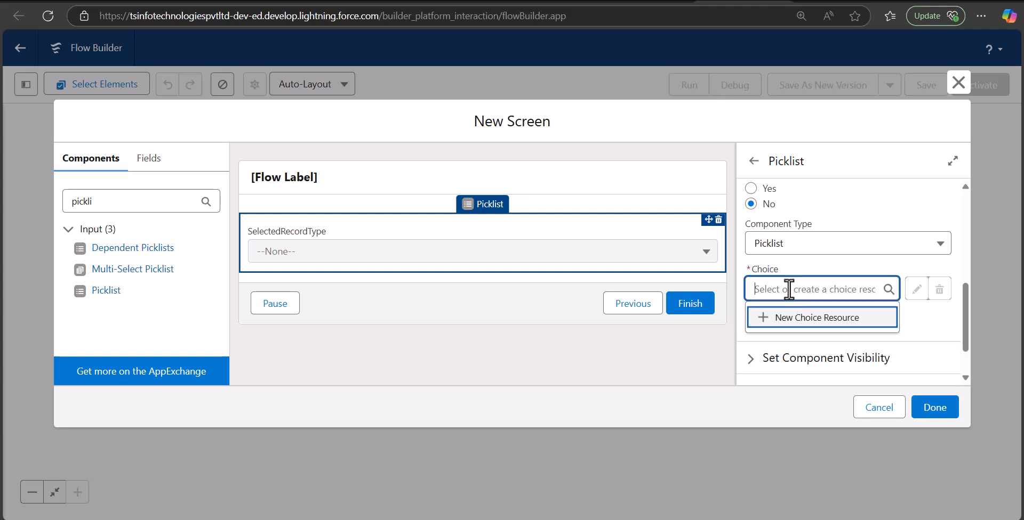
{"action": "left_click", "coordinate": [793, 333]}
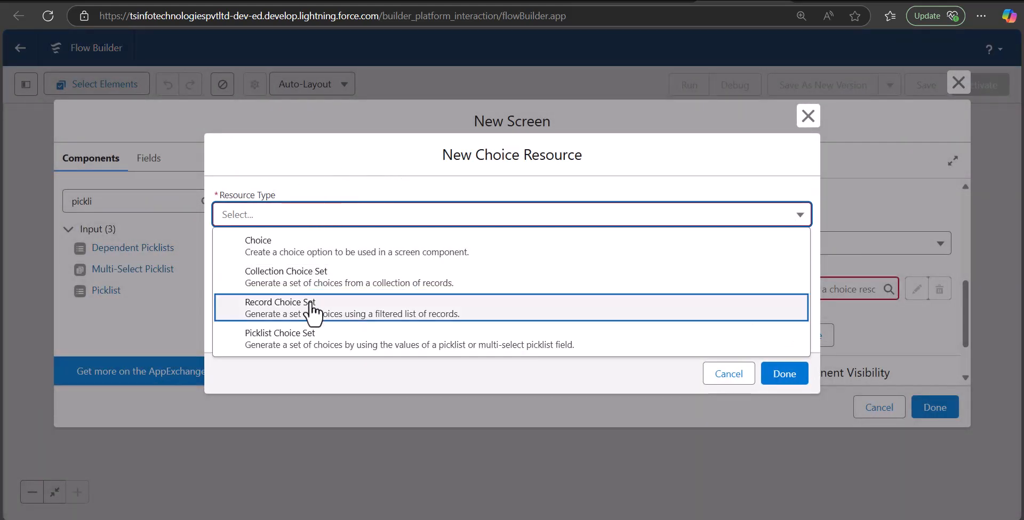
{"action": "left_click", "coordinate": [311, 313]}
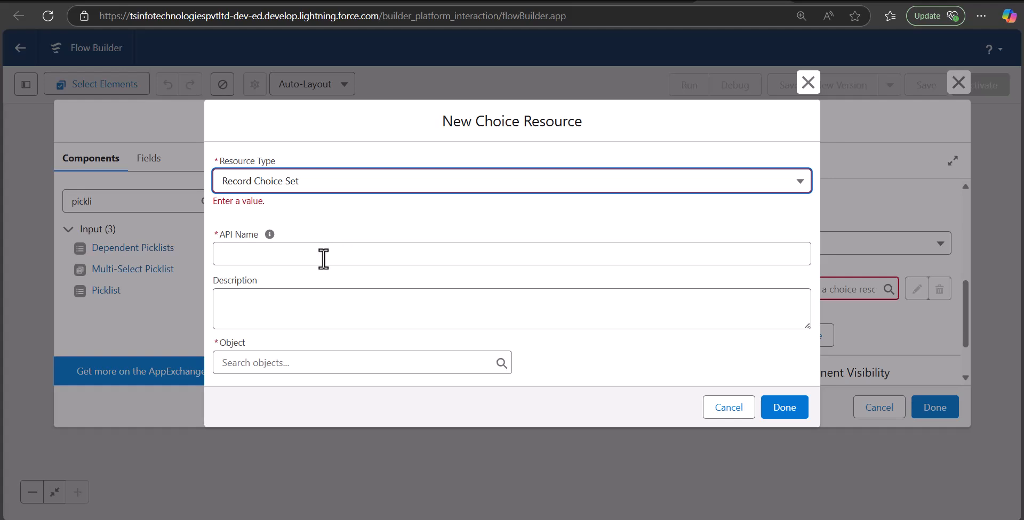
{"action": "left_click", "coordinate": [324, 258]}
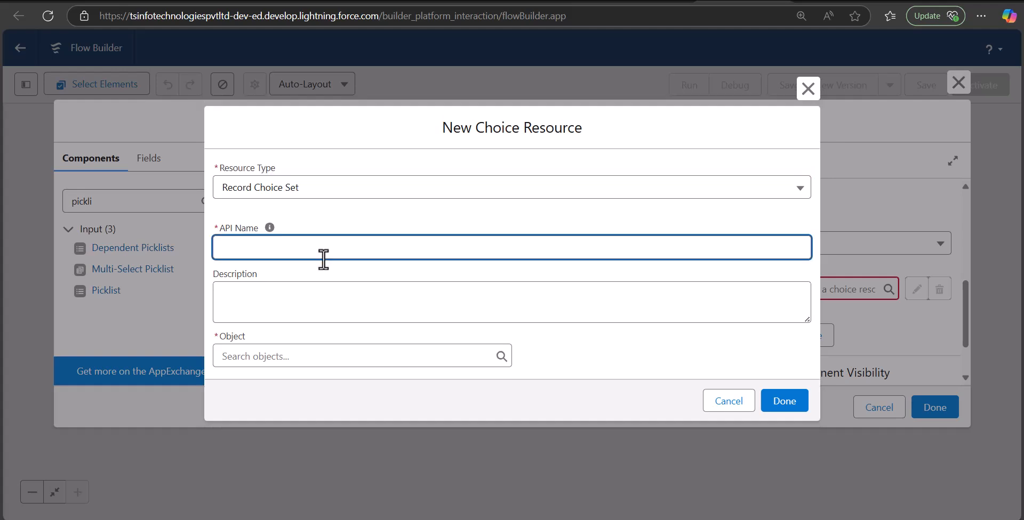
{"action": "type", "text": "AccountRecotrdTypeChoiceSet"}
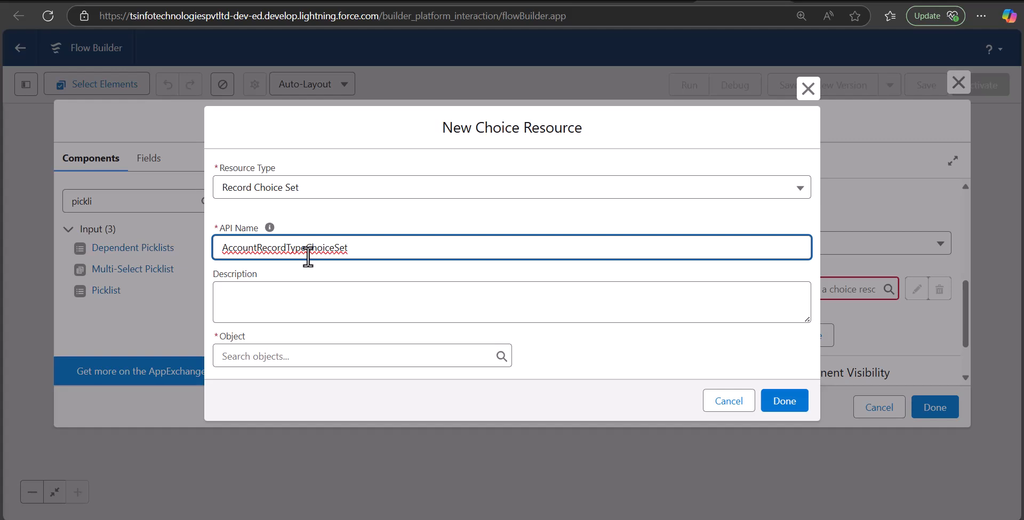
Set the choice set's source object to Record Type.
{"action": "left_click", "coordinate": [354, 356]}
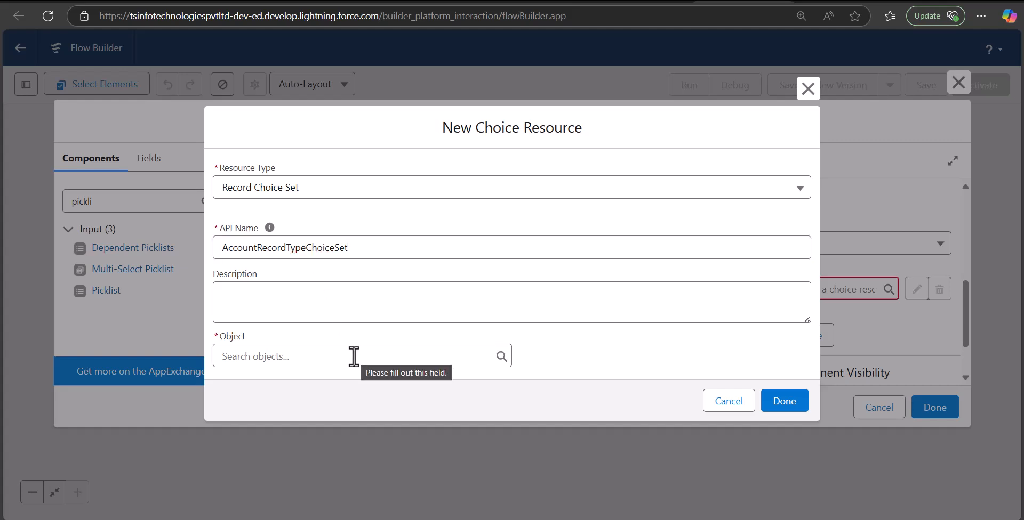
{"action": "left_click", "coordinate": [354, 356]}
{"action": "type", "text": "re"}
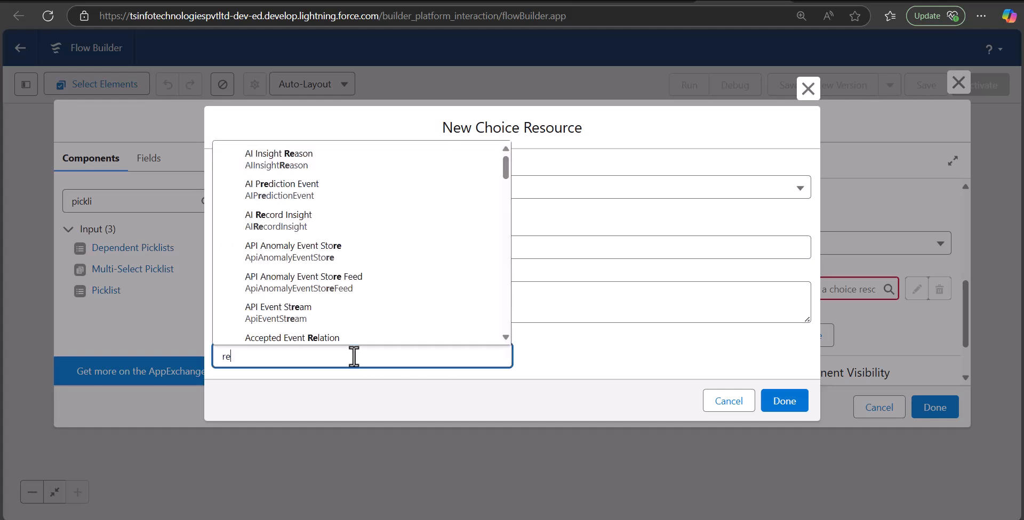
{"action": "type", "text": "cord"}
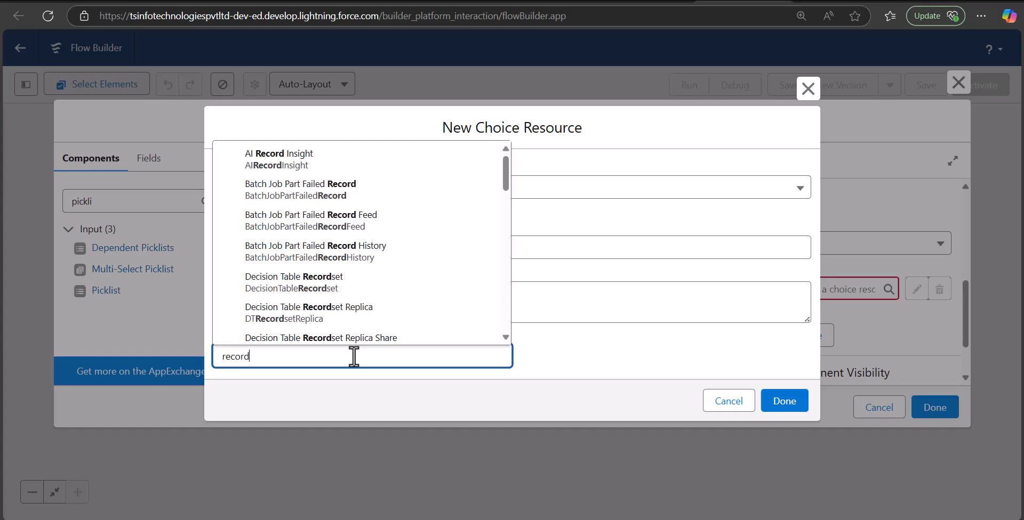
{"action": "type", "text": "ty"}
{"action": "left_click", "coordinate": [338, 301]}
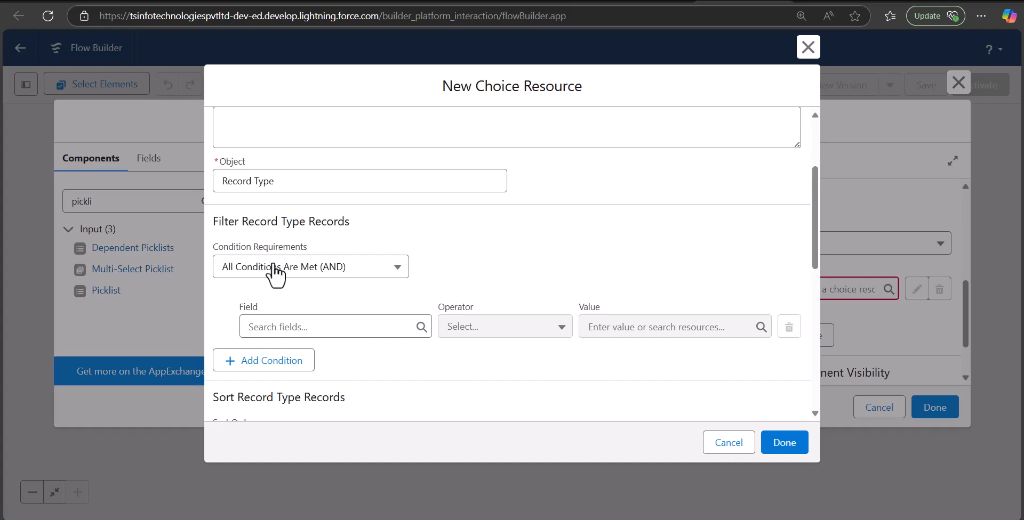
Filter the Record Type records with the condition SobjectType Equals Account.
{"action": "left_click", "coordinate": [267, 326]}
{"action": "type", "text": "so"}
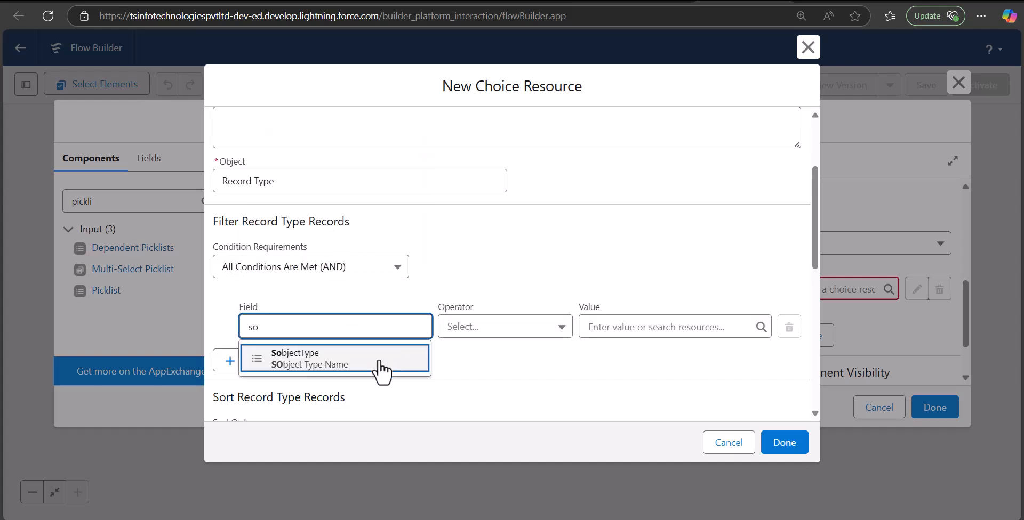
{"action": "left_click", "coordinate": [382, 364]}
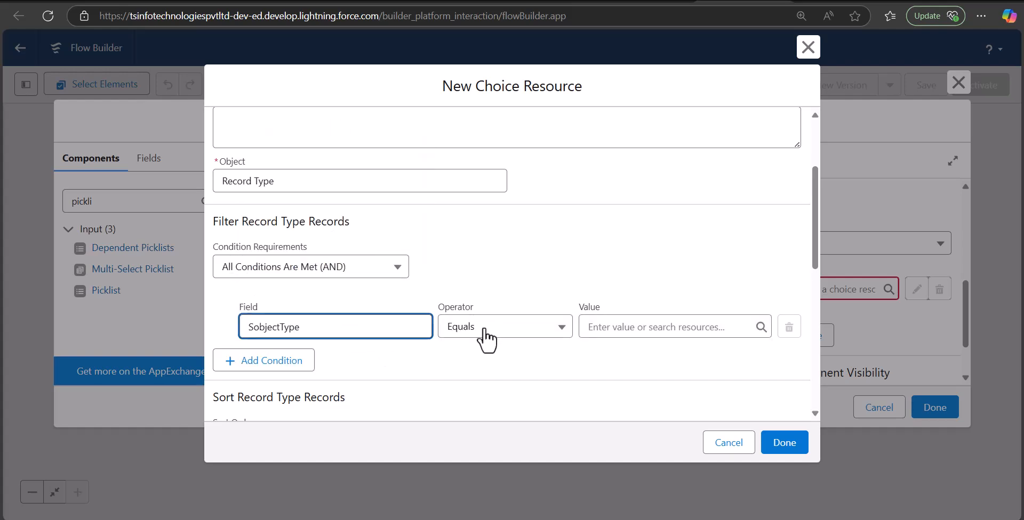
{"action": "left_click", "coordinate": [670, 327]}
{"action": "type", "text": "acc"}
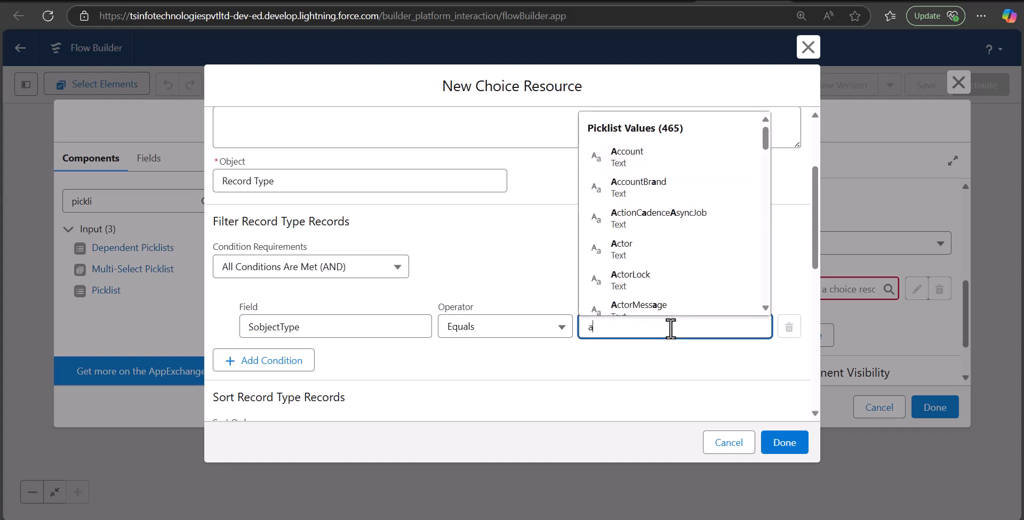
{"action": "left_click", "coordinate": [632, 173]}
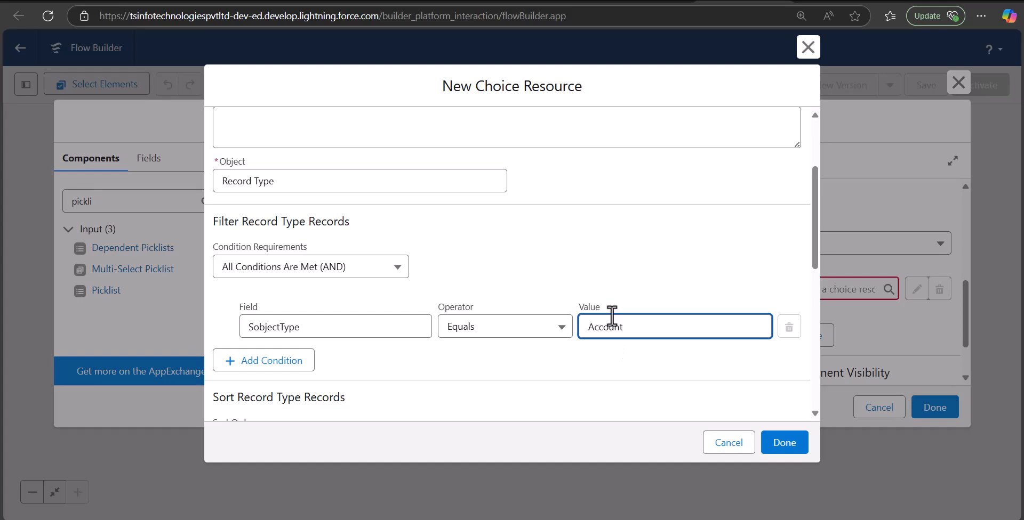
Use Name as the choice label and Id as the choice value, and finish the record choice set.
{"action": "scroll", "coordinate": [434, 292], "scroll_direction": "down", "scroll_amount": 5}
{"action": "scroll", "coordinate": [429, 293], "scroll_direction": "up", "scroll_amount": 3}
{"action": "scroll", "coordinate": [428, 290], "scroll_direction": "up", "scroll_amount": 1}
{"action": "scroll", "coordinate": [370, 313], "scroll_direction": "down", "scroll_amount": 5}
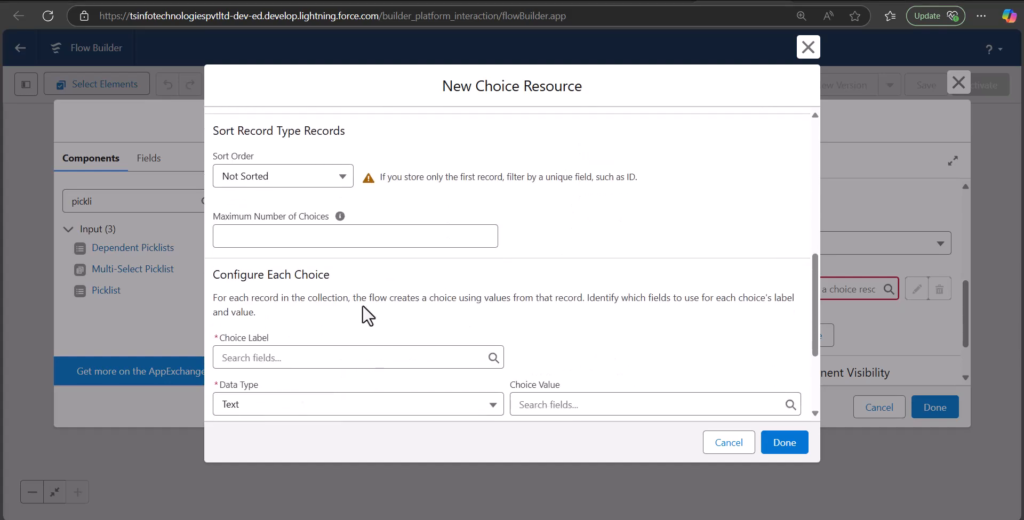
{"action": "left_click", "coordinate": [288, 293]}
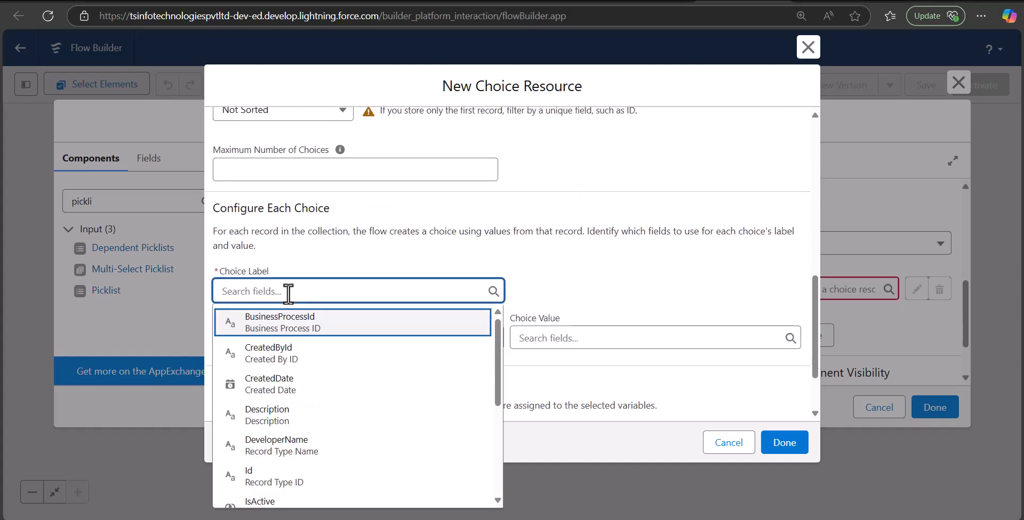
{"action": "type", "text": "name"}
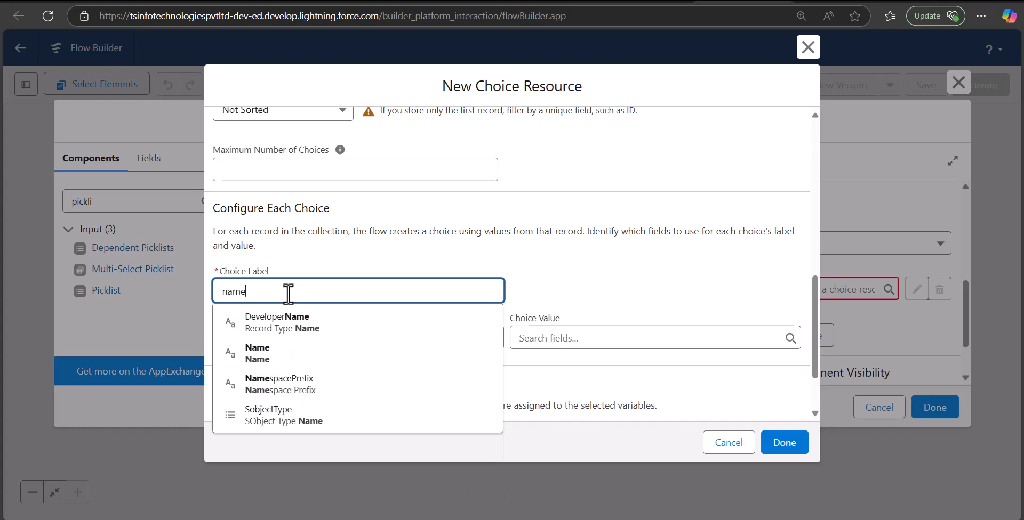
{"action": "left_click", "coordinate": [290, 357]}
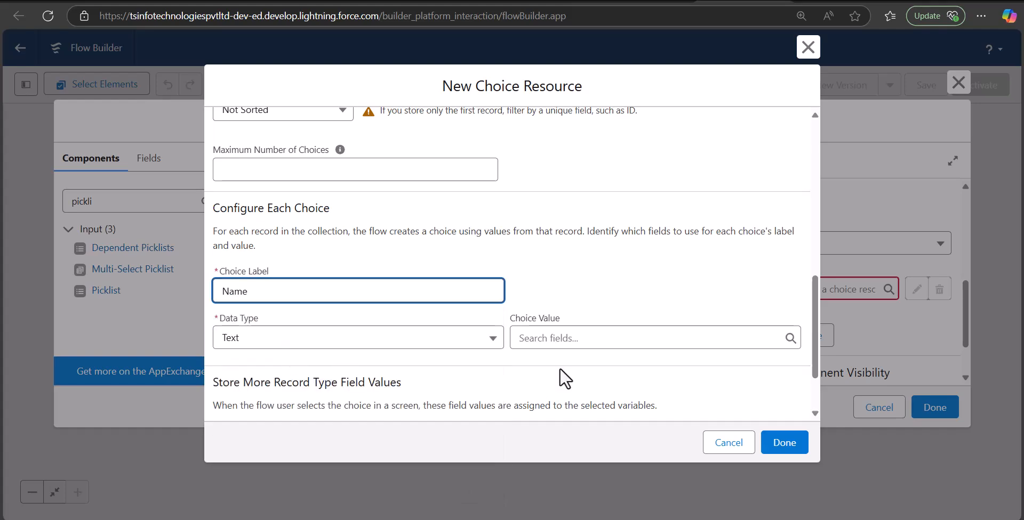
{"action": "left_click", "coordinate": [558, 338]}
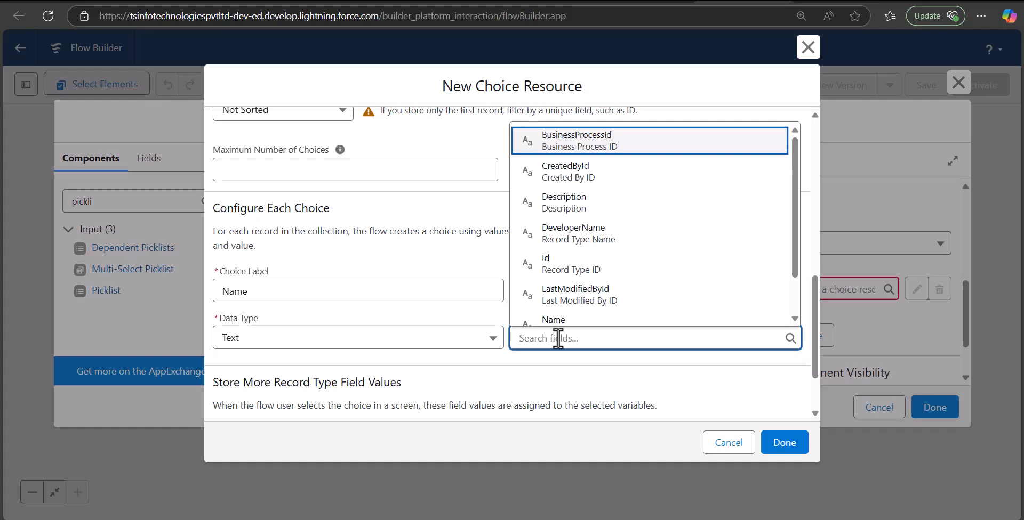
{"action": "type", "text": "id"}
{"action": "scroll", "coordinate": [373, 313], "scroll_direction": "down", "scroll_amount": 2}
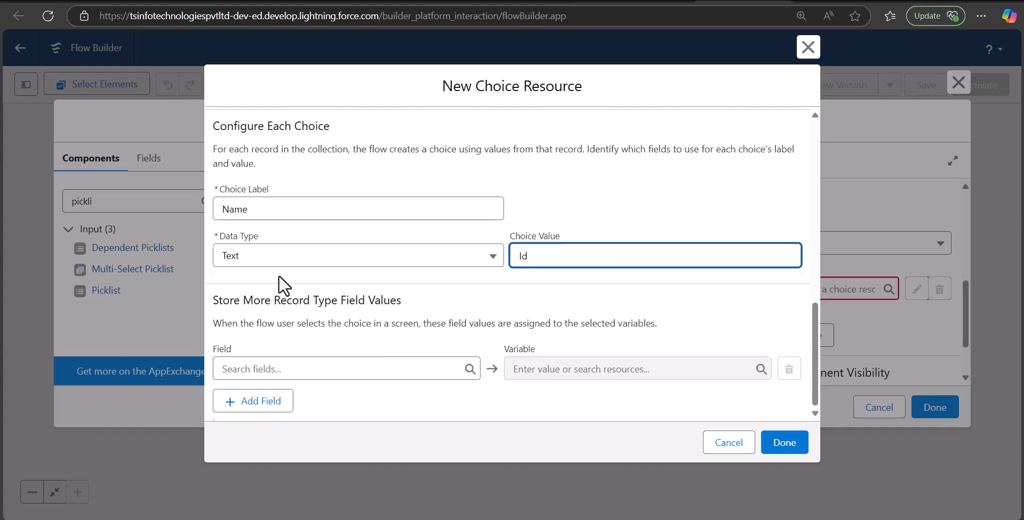
{"action": "scroll", "coordinate": [272, 286], "scroll_direction": "up", "scroll_amount": 1}
{"action": "scroll", "coordinate": [363, 320], "scroll_direction": "down", "scroll_amount": 2}
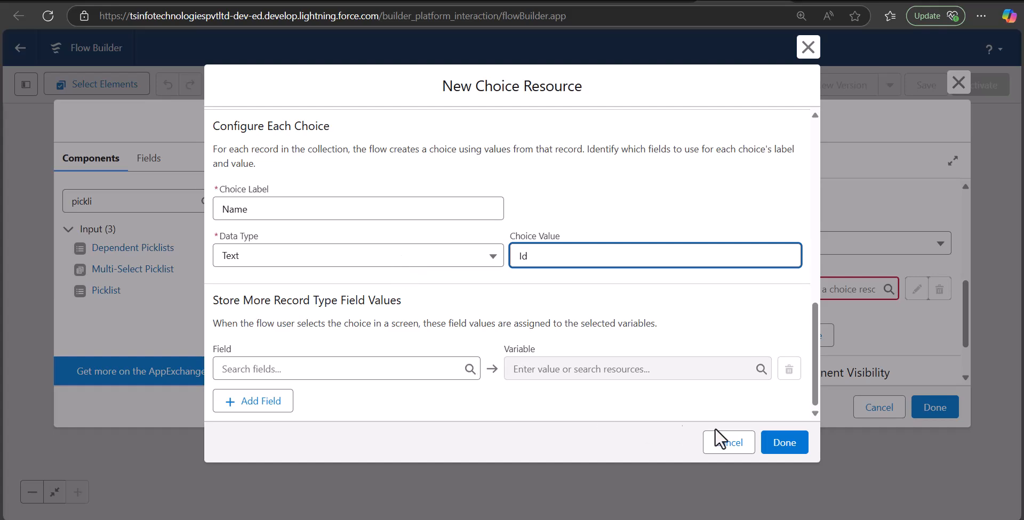
{"action": "left_click", "coordinate": [782, 449]}
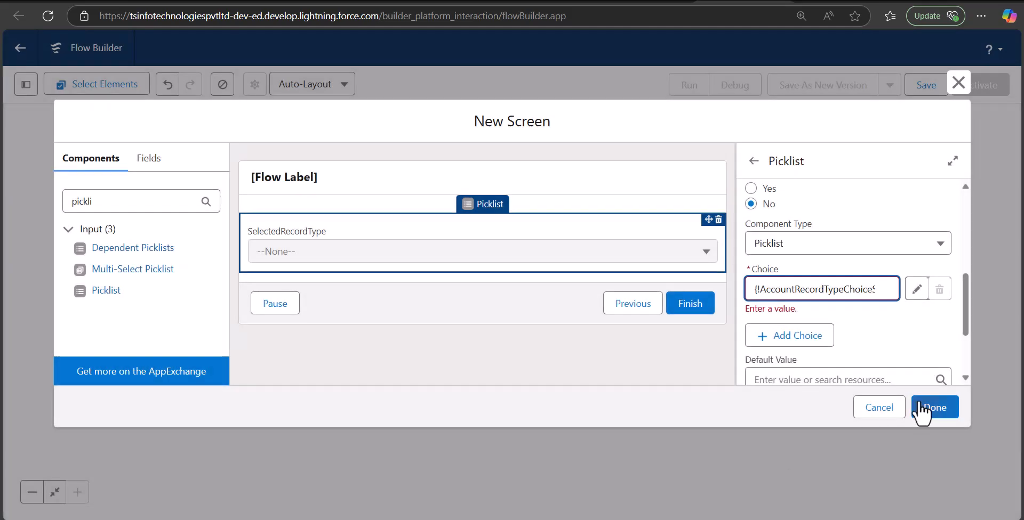
Finish the record type screen and start a new Variable resource with the API name recordVariable.
{"action": "left_click", "coordinate": [930, 398]}
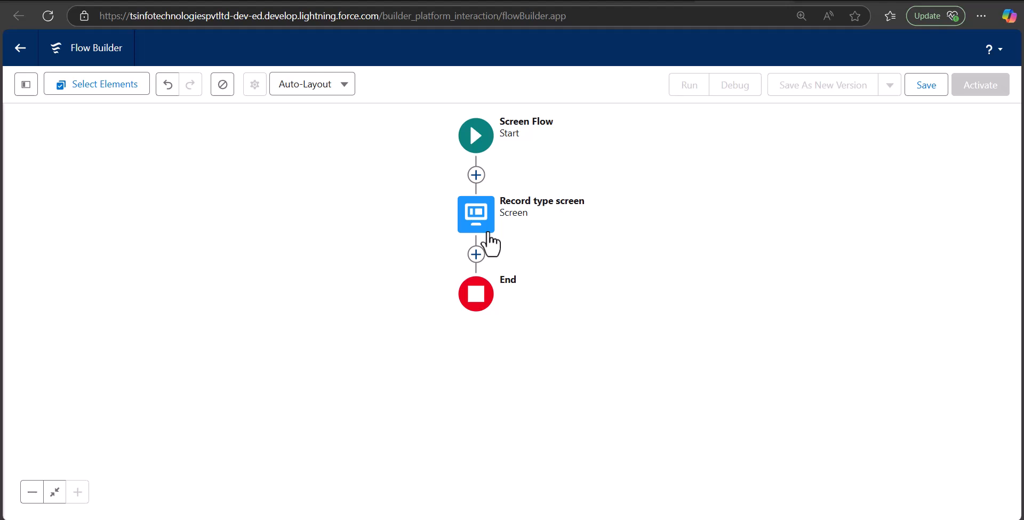
{"action": "left_click", "coordinate": [25, 85]}
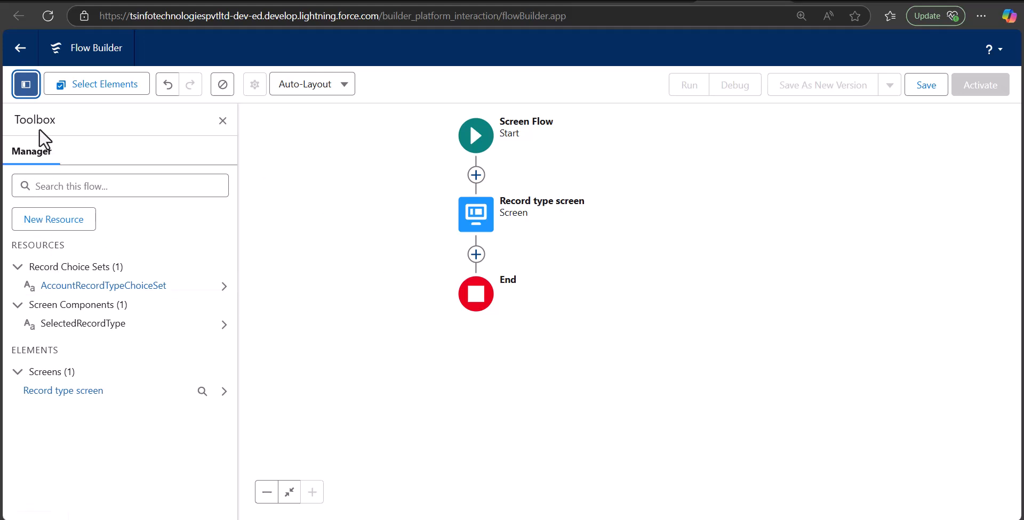
{"action": "left_click", "coordinate": [40, 228]}
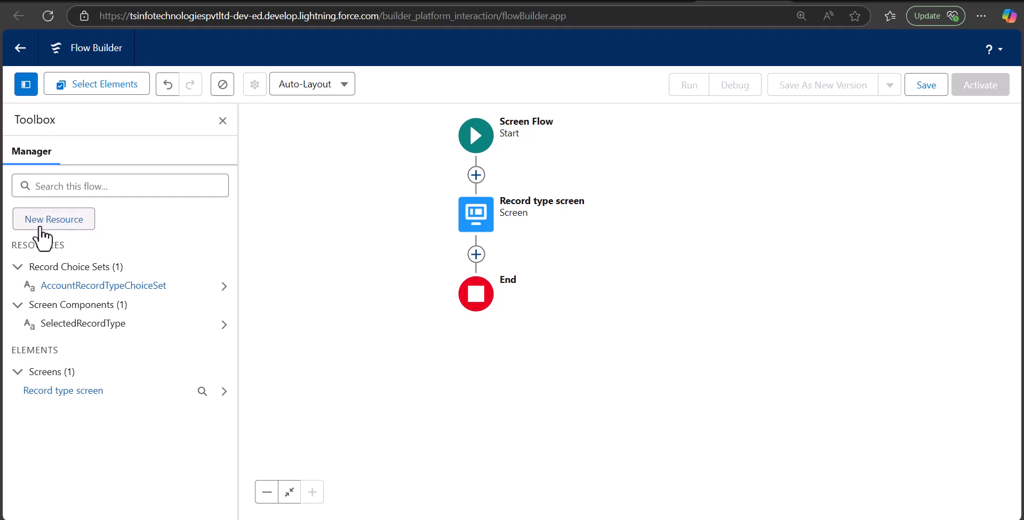
{"action": "left_click", "coordinate": [246, 219]}
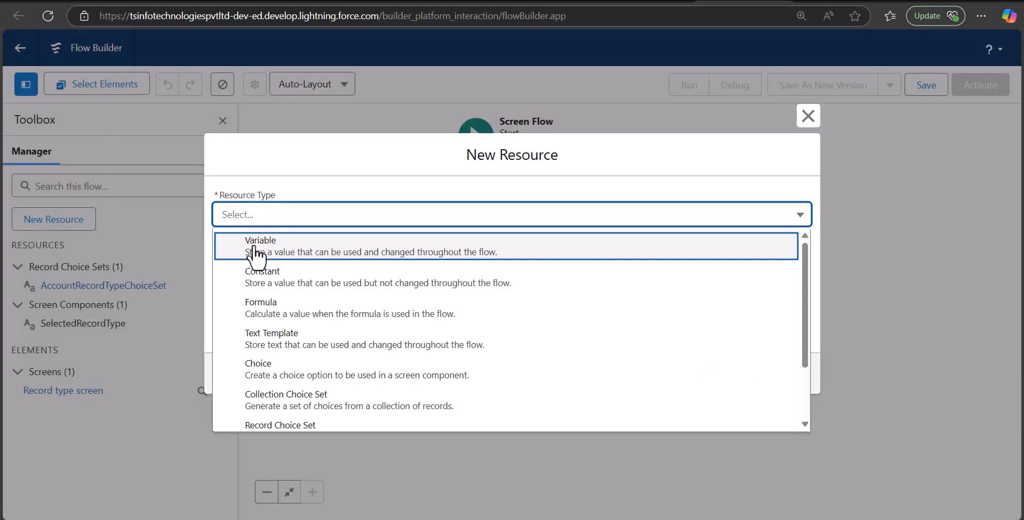
{"action": "left_click", "coordinate": [269, 256]}
{"action": "left_click", "coordinate": [293, 248]}
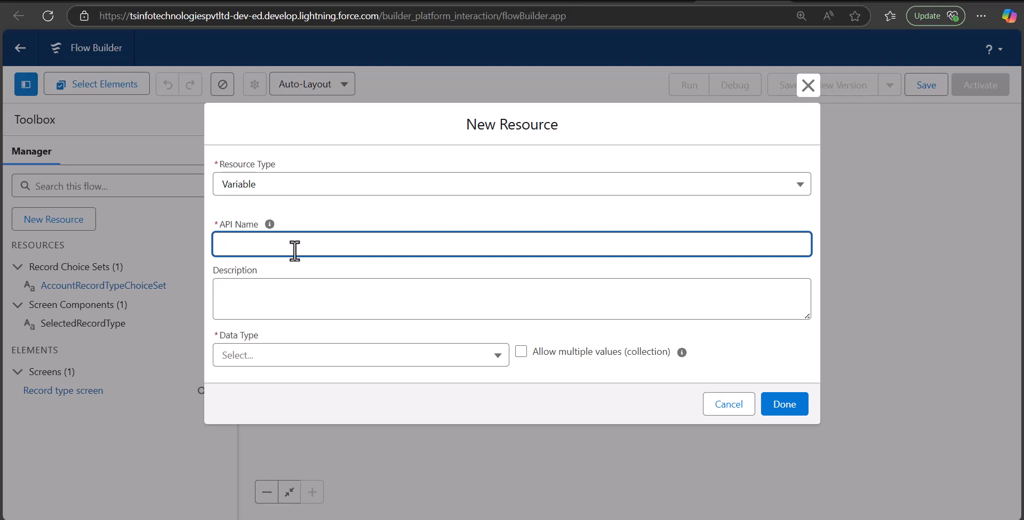
{"action": "type", "text": "recordVariable"}
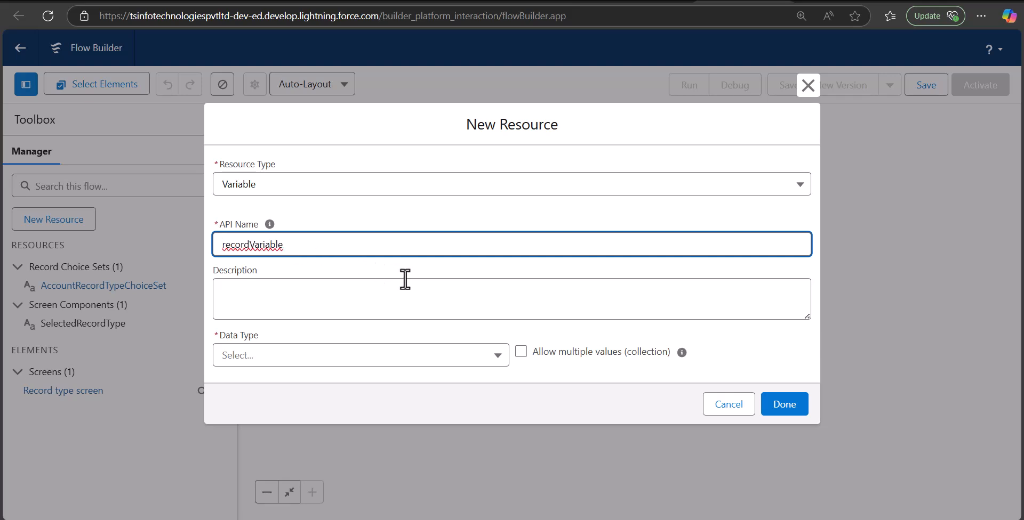
{"action": "left_click", "coordinate": [311, 283]}
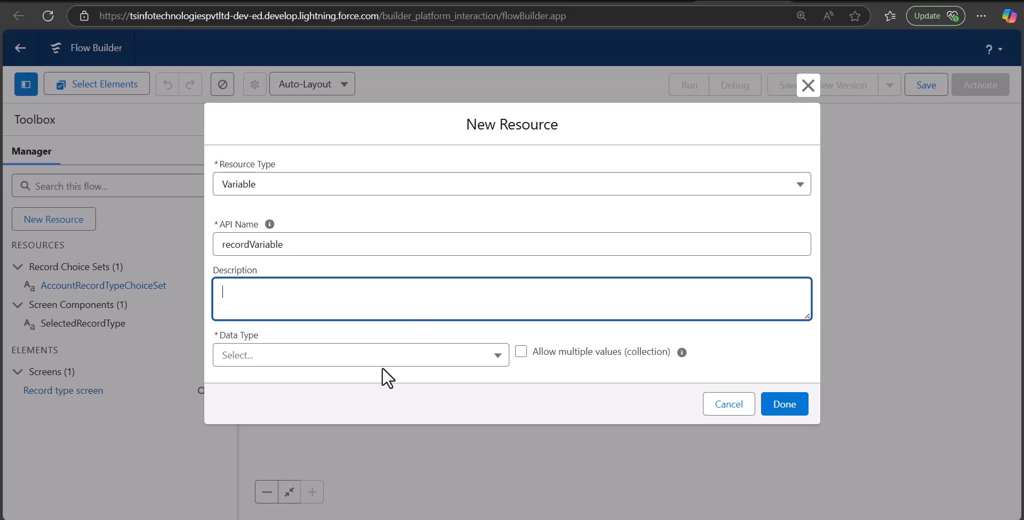
Set the variable's data type to Record and its object to Account, and finish the resource.
{"action": "left_click", "coordinate": [361, 357]}
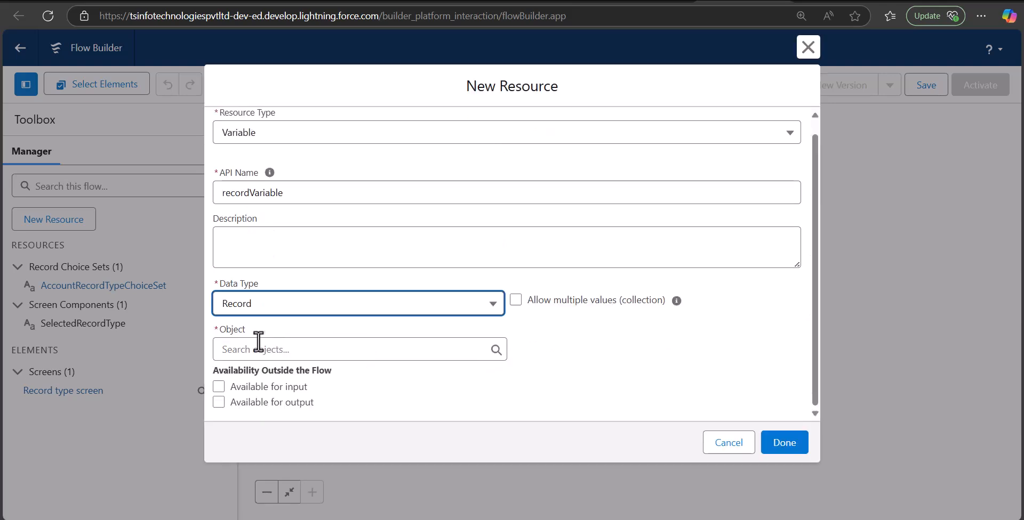
{"action": "left_click", "coordinate": [273, 350]}
{"action": "type", "text": "Account"}
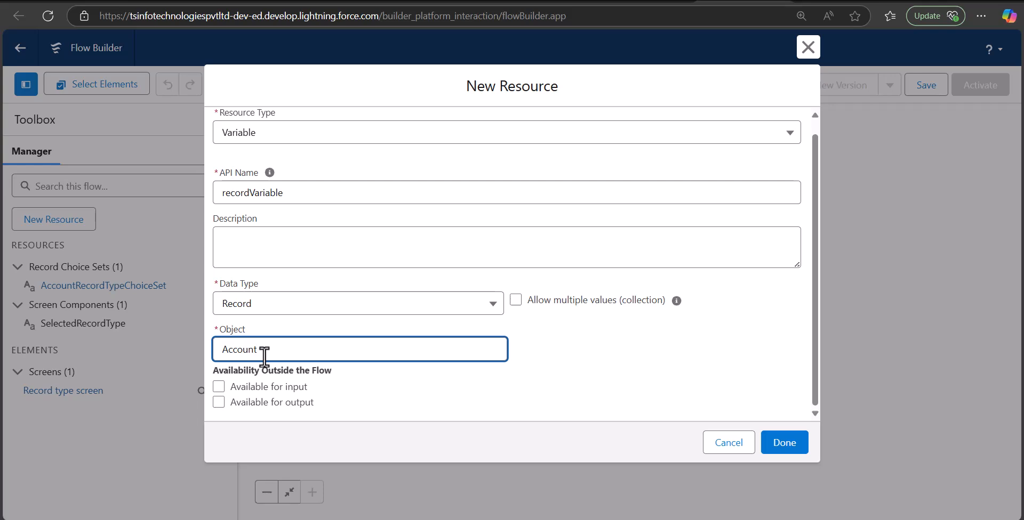
{"action": "left_click", "coordinate": [774, 447]}
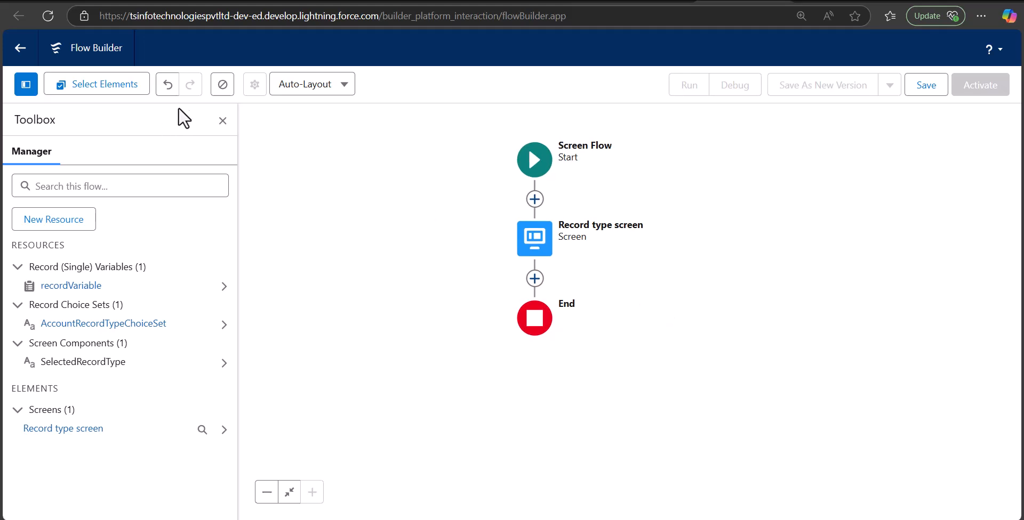
Add an Assignment element labelled Set Record type after the Record type screen.
{"action": "left_click", "coordinate": [222, 121]}
{"action": "left_click", "coordinate": [534, 278]}
{"action": "scroll", "coordinate": [695, 290], "scroll_direction": "down", "scroll_amount": 2}
{"action": "left_click", "coordinate": [485, 413]}
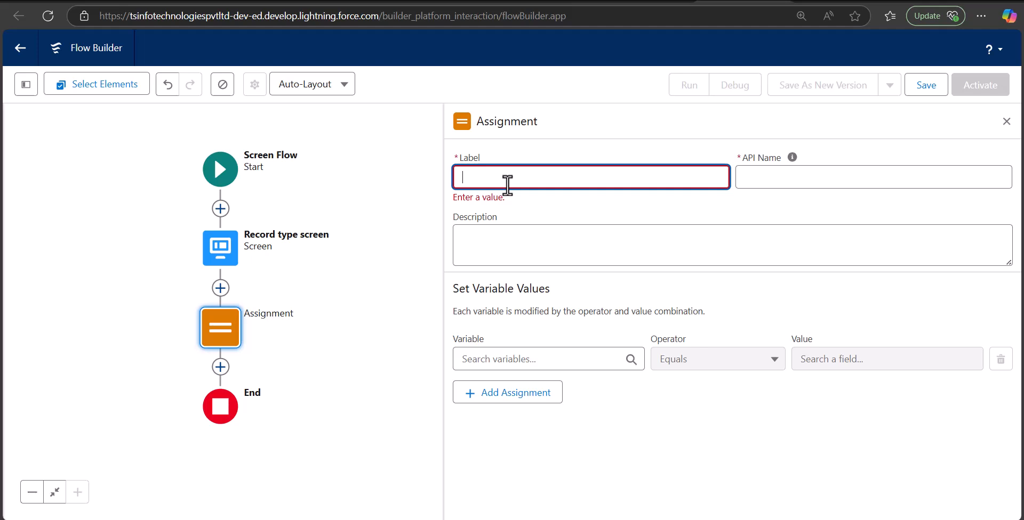
{"action": "type", "text": "Set Record type"}
{"action": "left_click", "coordinate": [763, 229]}
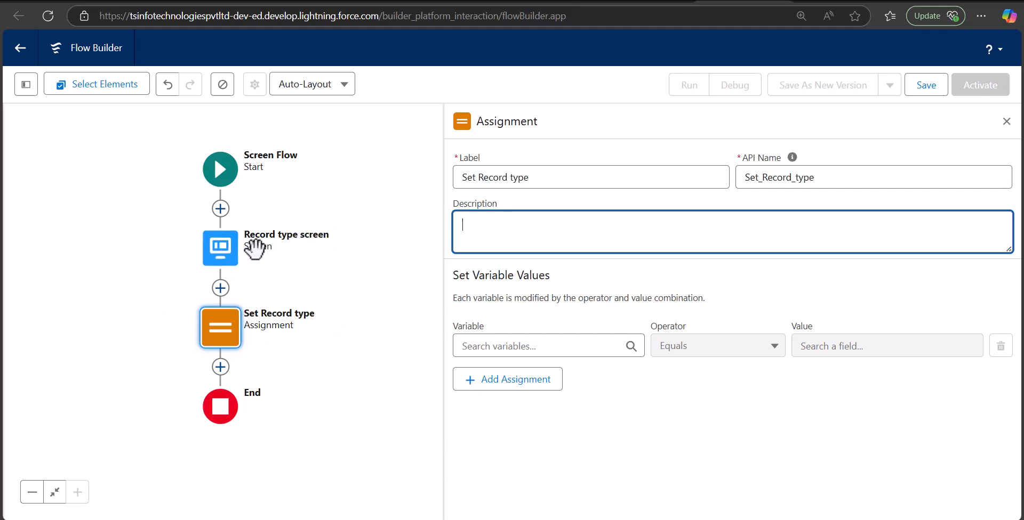
Assign the Record type screen's SelectedRecordType to the Record Type ID of recordVariable with the Equals operator.
{"action": "left_click", "coordinate": [479, 347]}
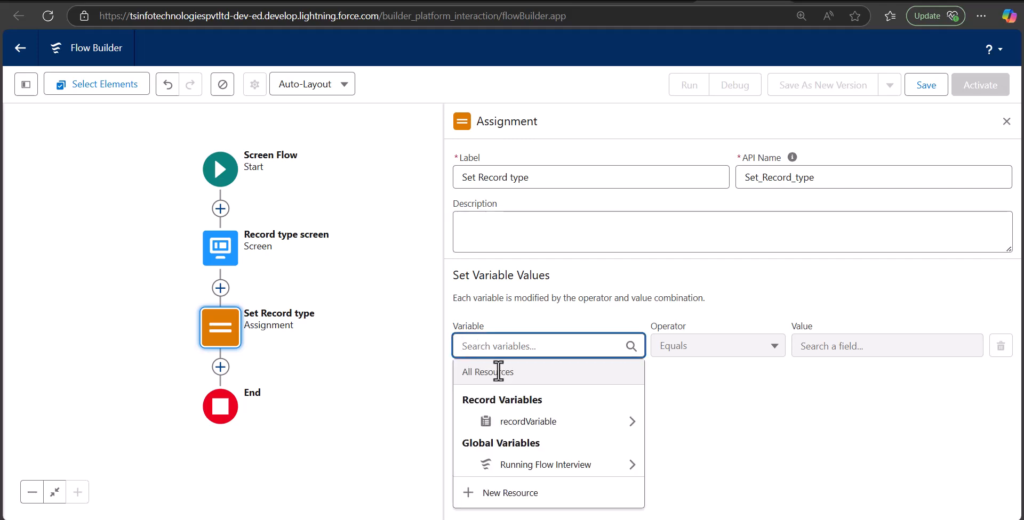
{"action": "left_click", "coordinate": [572, 420]}
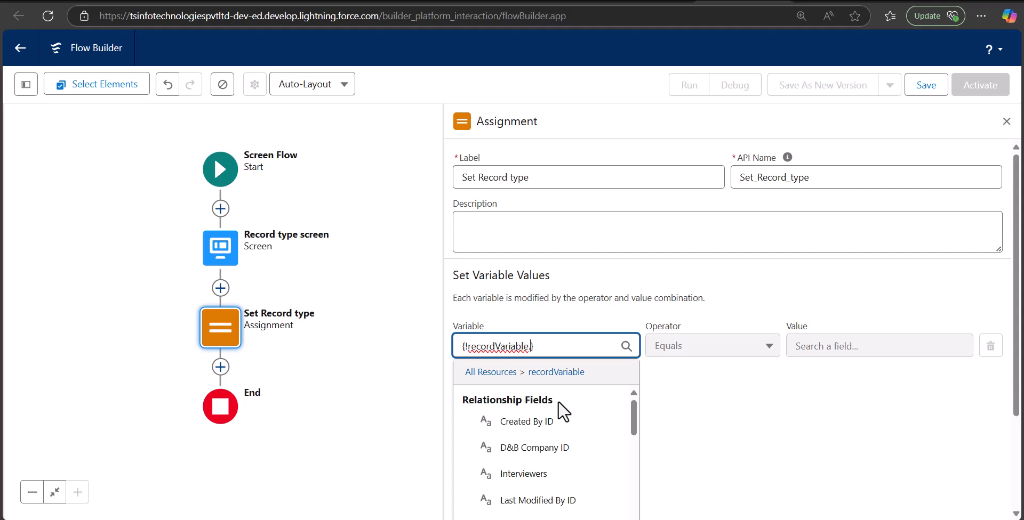
{"action": "scroll", "coordinate": [554, 464], "scroll_direction": "down", "scroll_amount": 5}
{"action": "scroll", "coordinate": [551, 470], "scroll_direction": "down", "scroll_amount": 2}
{"action": "left_click", "coordinate": [549, 427]}
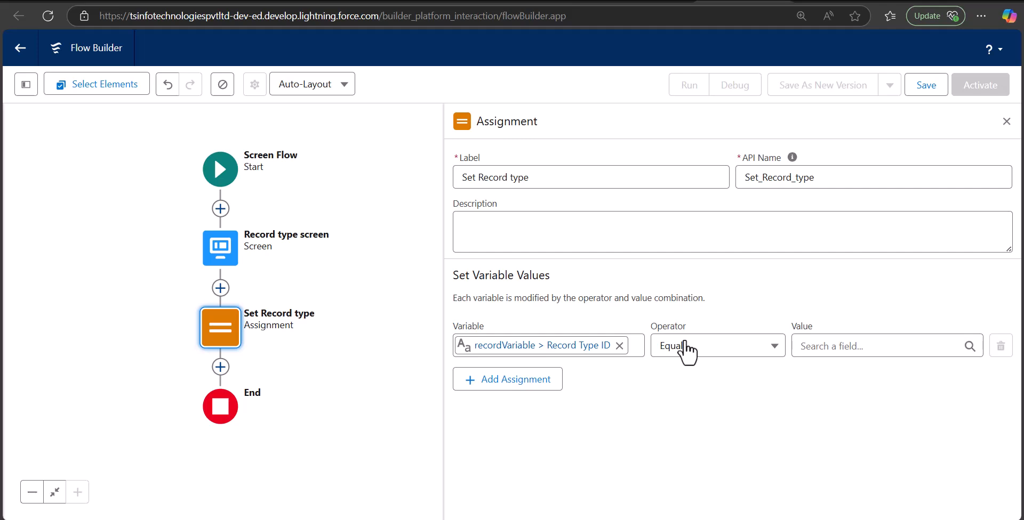
{"action": "left_click", "coordinate": [811, 348]}
{"action": "left_click", "coordinate": [843, 424]}
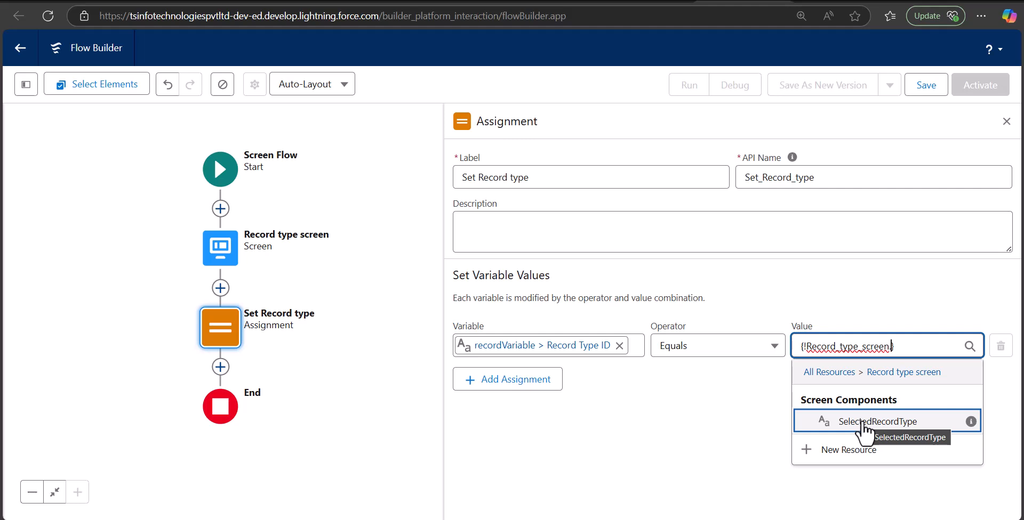
{"action": "left_click", "coordinate": [862, 423]}
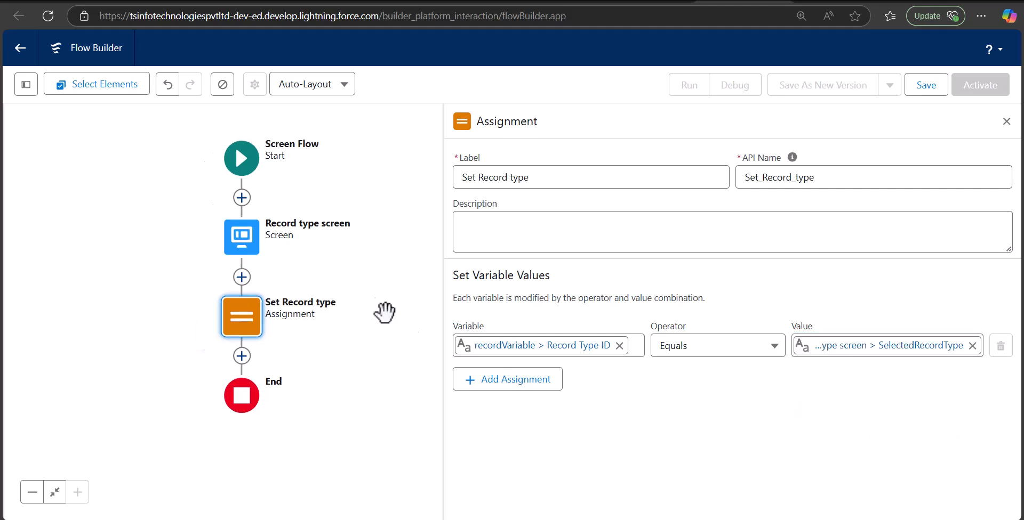
{"action": "left_click", "coordinate": [1006, 121]}
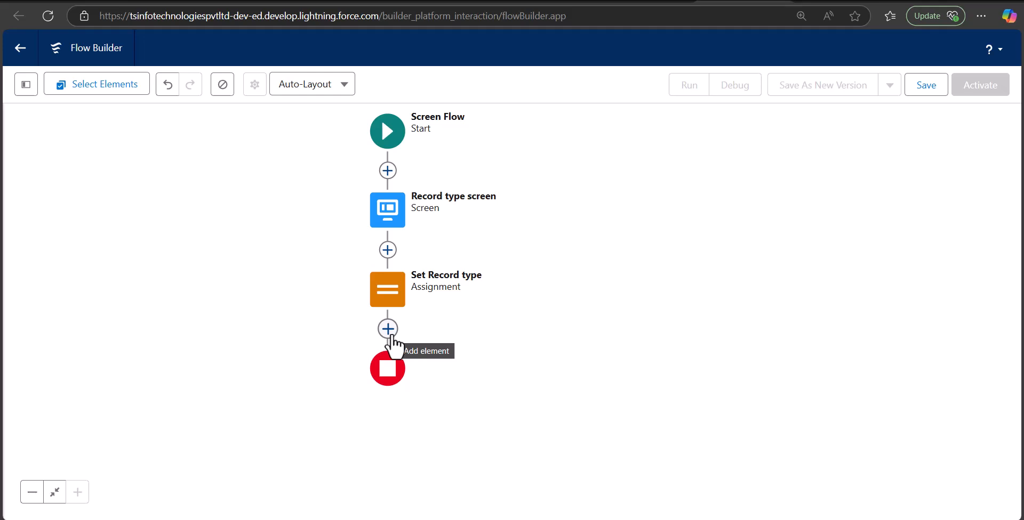
Add a new screen after the assignment with a Text component labelled Account Name and the API name Account_Name.
{"action": "left_click", "coordinate": [388, 329]}
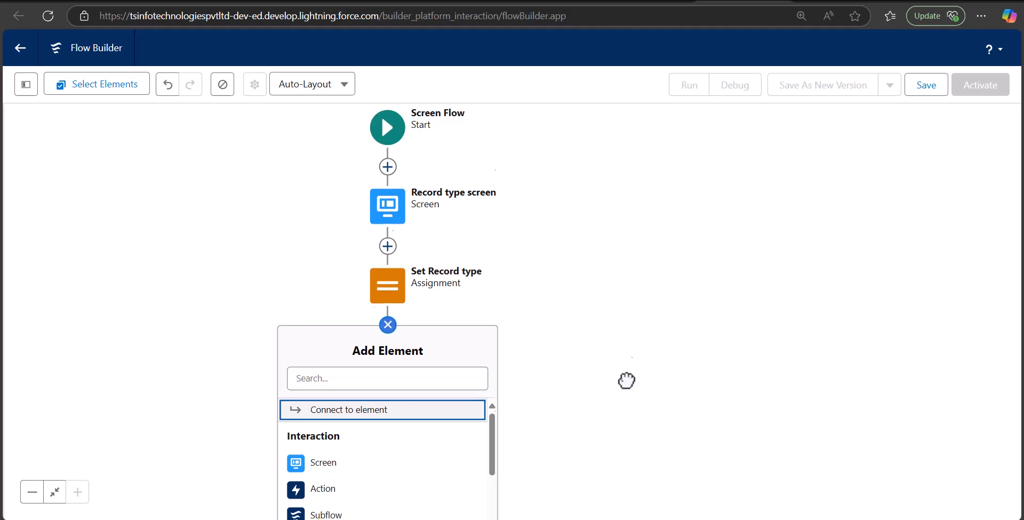
{"action": "left_click", "coordinate": [393, 388]}
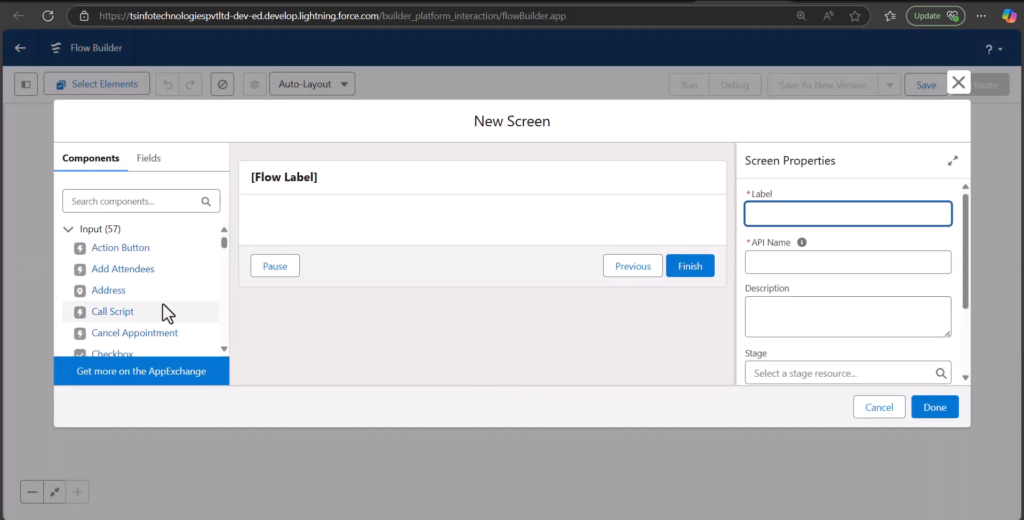
{"action": "left_click", "coordinate": [120, 208]}
{"action": "type", "text": "text"}
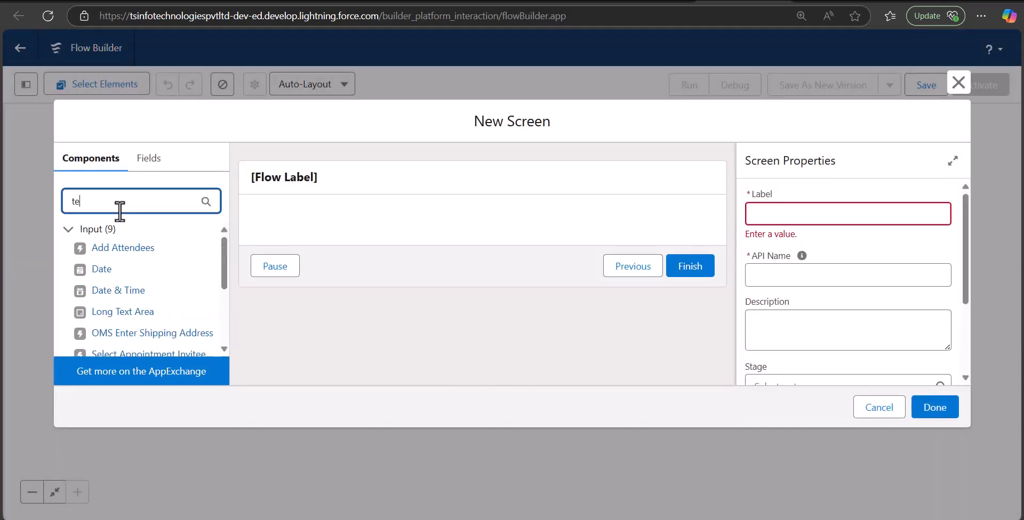
{"action": "left_click", "coordinate": [128, 271]}
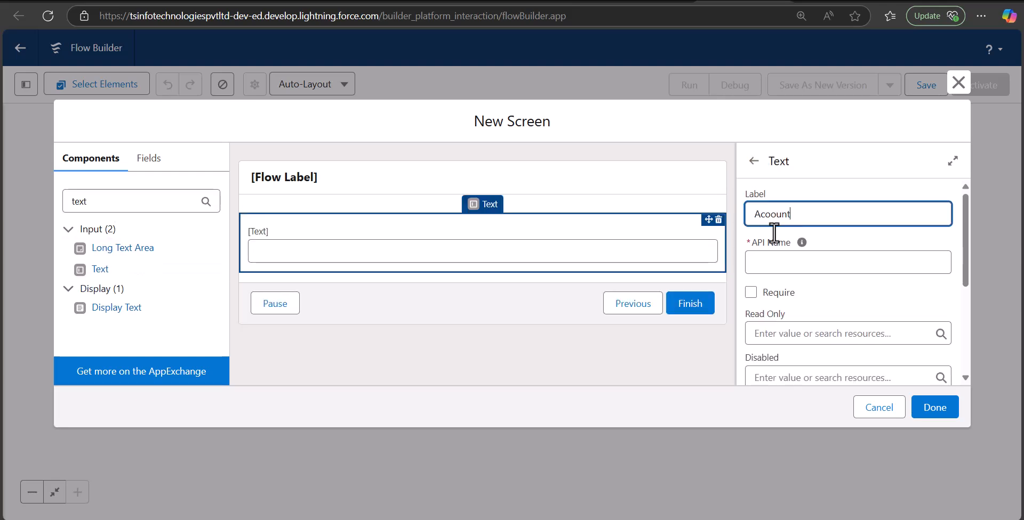
{"action": "left_click", "coordinate": [762, 263]}
{"action": "left_click", "coordinate": [318, 279]}
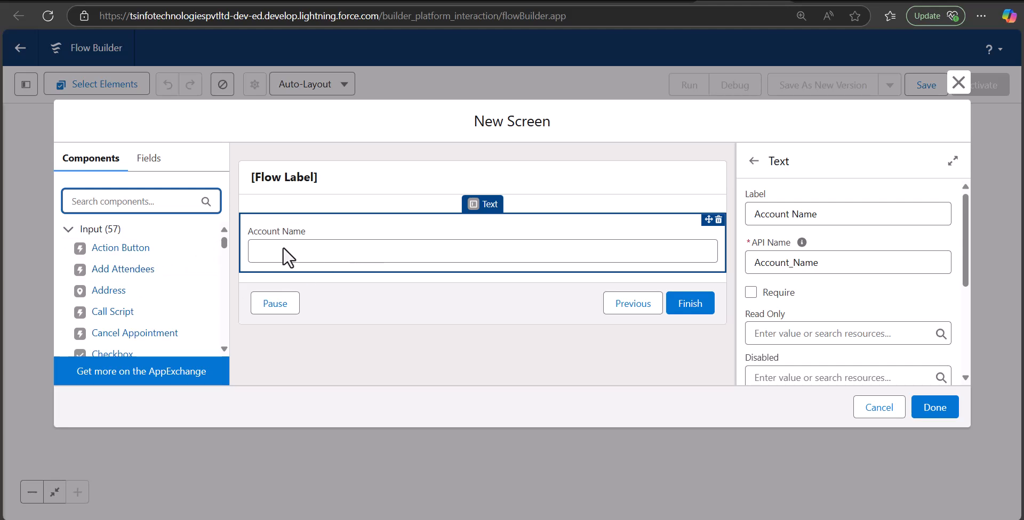
Add the Industry field from the recordVariable record variable to the screen below the Account Name input.
{"action": "scroll", "coordinate": [141, 296], "scroll_direction": "down", "scroll_amount": 1}
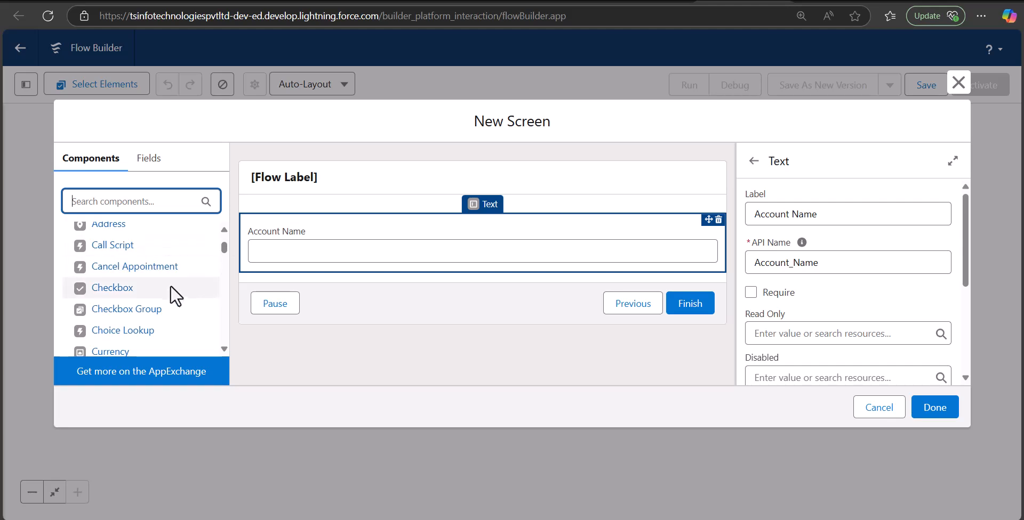
{"action": "left_click", "coordinate": [149, 160]}
{"action": "left_click", "coordinate": [125, 263]}
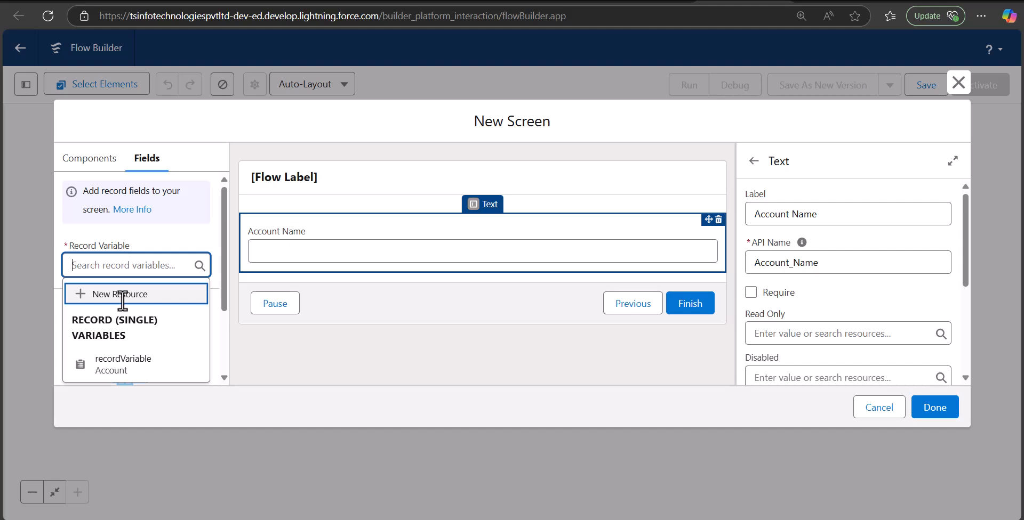
{"action": "left_click", "coordinate": [120, 373]}
{"action": "scroll", "coordinate": [162, 298], "scroll_direction": "down", "scroll_amount": 3}
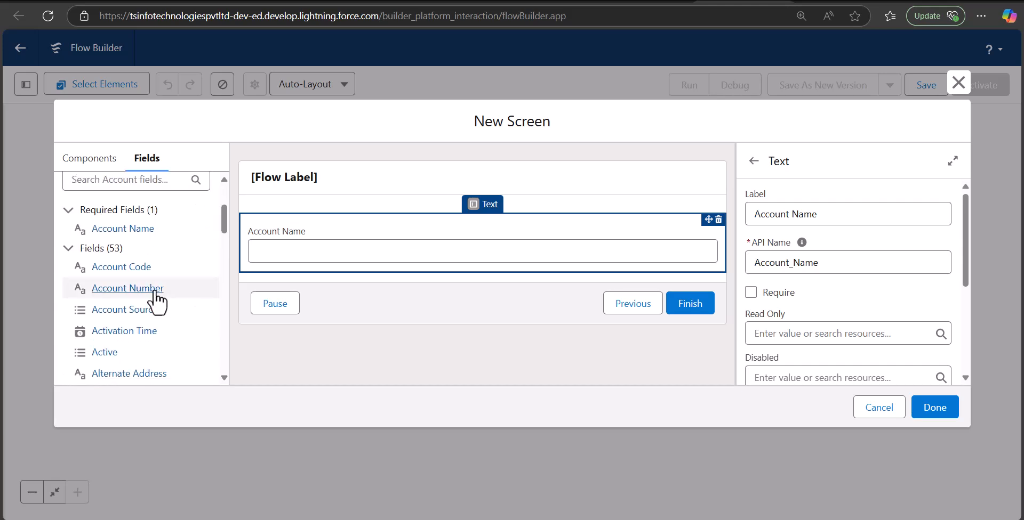
{"action": "scroll", "coordinate": [142, 283], "scroll_direction": "up", "scroll_amount": 3}
{"action": "scroll", "coordinate": [143, 280], "scroll_direction": "down", "scroll_amount": 1}
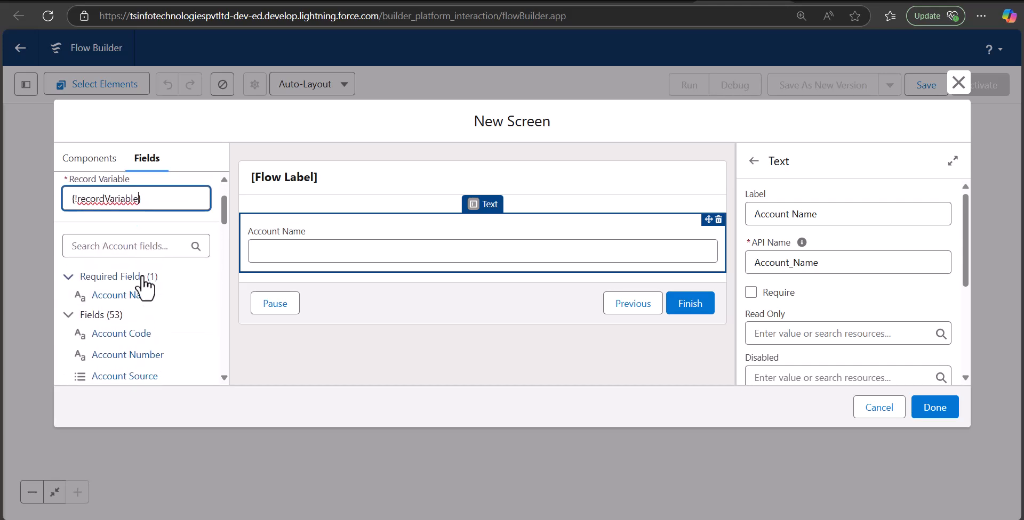
{"action": "left_click", "coordinate": [139, 251]}
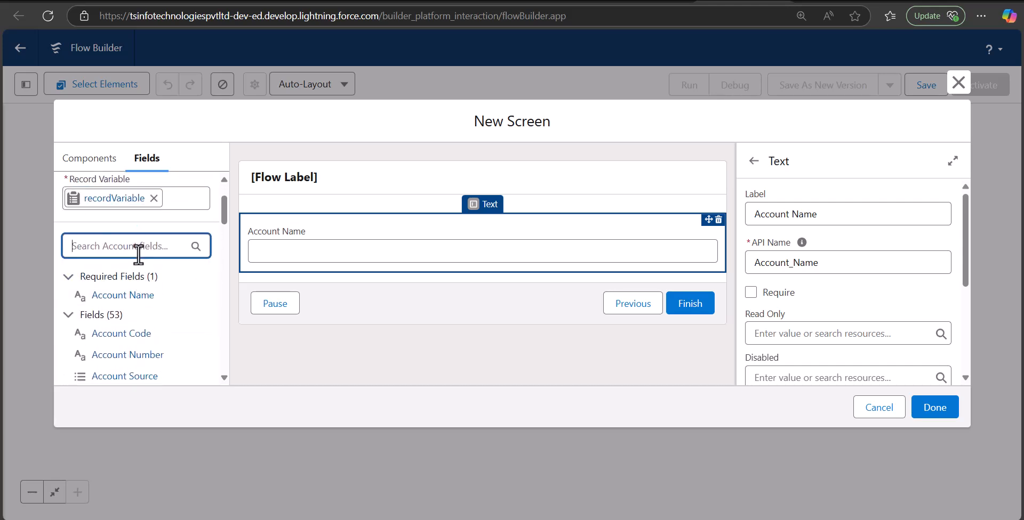
{"action": "type", "text": "indus"}
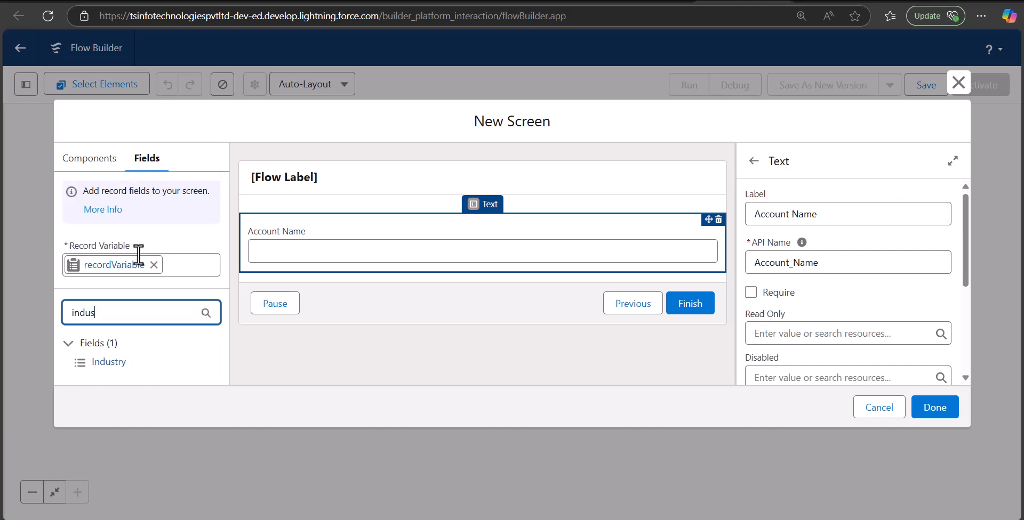
{"action": "left_click_drag", "start_coordinate": [111, 362], "coordinate": [415, 300]}
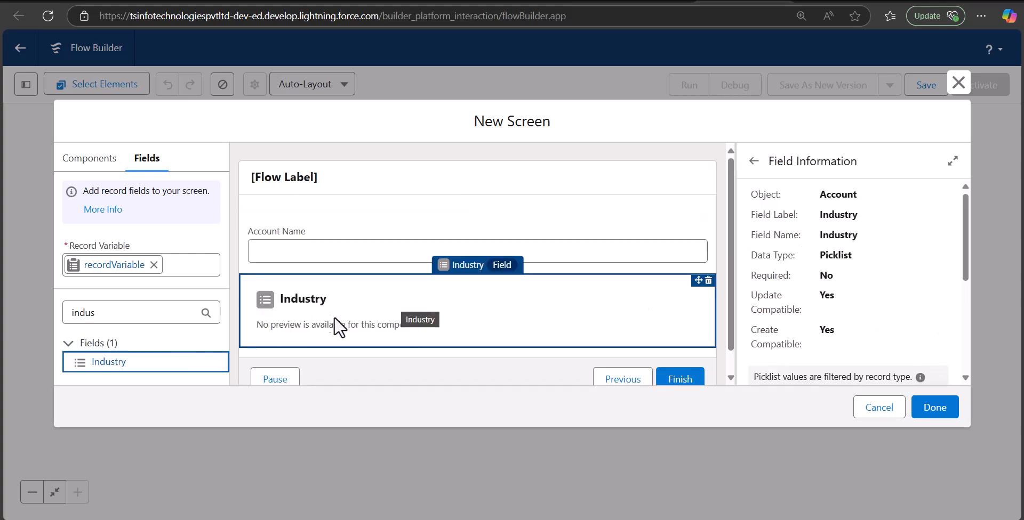
Label the new screen Picklist Screen and finish it.
{"action": "left_click", "coordinate": [564, 201]}
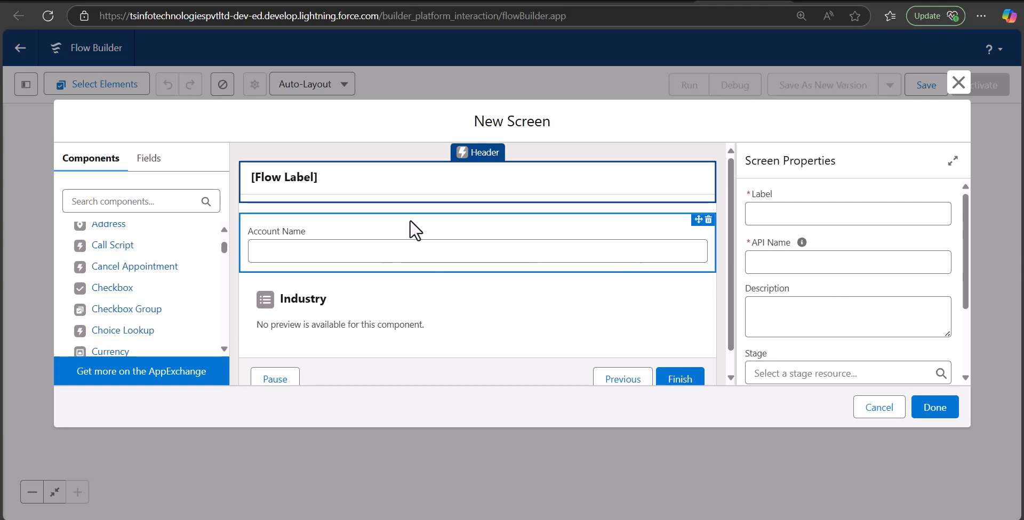
{"action": "left_click", "coordinate": [822, 219]}
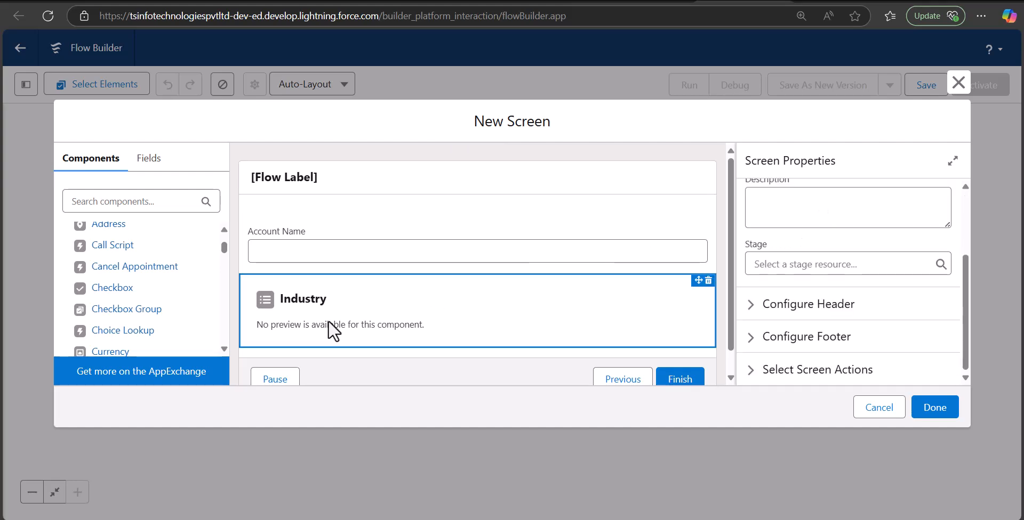
{"action": "left_click", "coordinate": [941, 410]}
Save the flow with the label Picklist by record type and its matching API name.
{"action": "scroll", "coordinate": [667, 432], "scroll_direction": "up", "scroll_amount": 2}
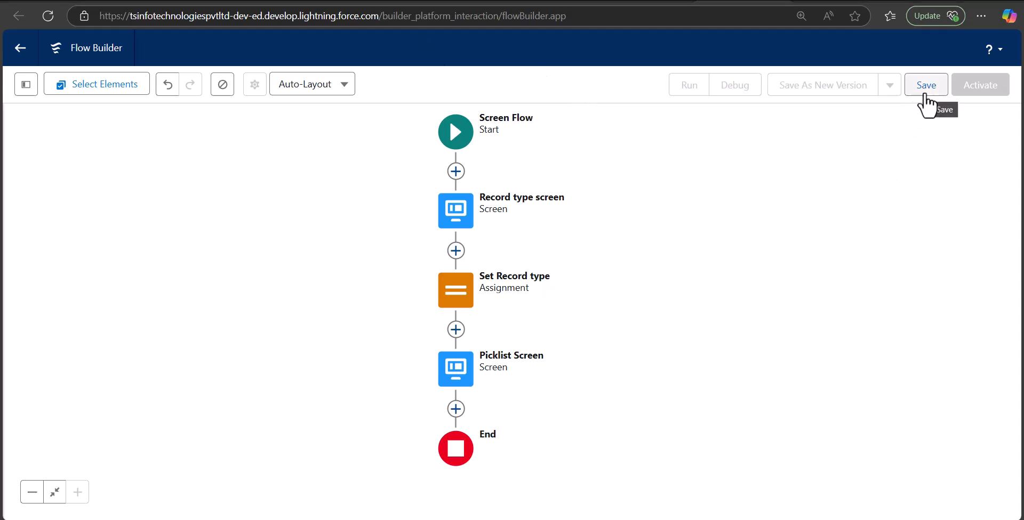
{"action": "left_click", "coordinate": [925, 97]}
{"action": "left_click", "coordinate": [395, 224]}
{"action": "type", "text": "R"}
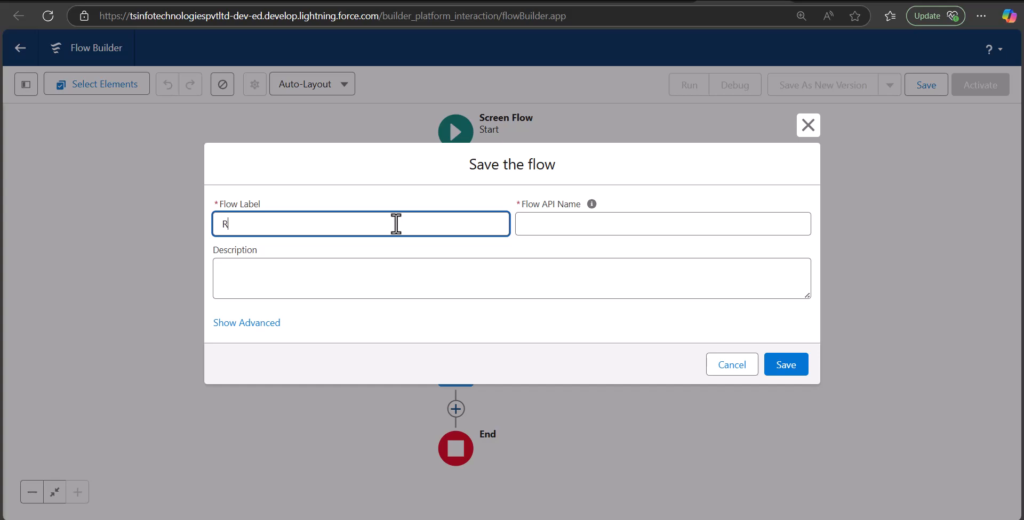
{"action": "type", "text": "ecklist by record type"}
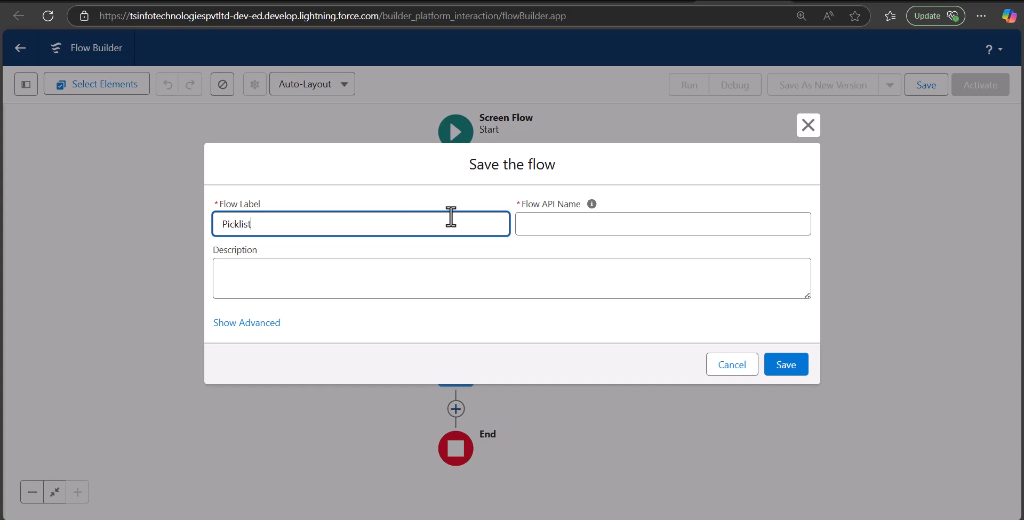
{"action": "left_click", "coordinate": [638, 224]}
{"action": "left_click", "coordinate": [652, 262]}
{"action": "left_click", "coordinate": [785, 367]}
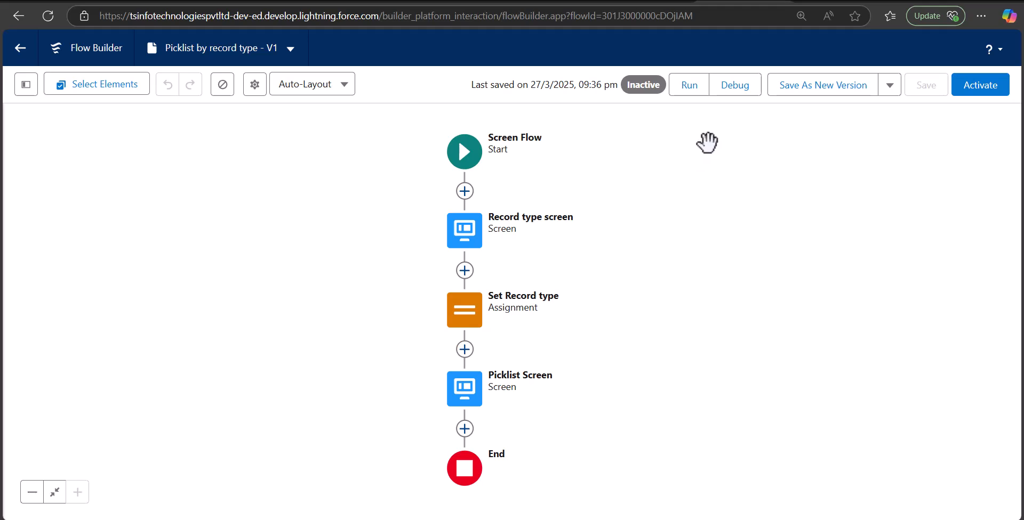
Start a debug run of the flow with the default options and proceed with the Lead Clients record type.
{"action": "left_click", "coordinate": [726, 106]}
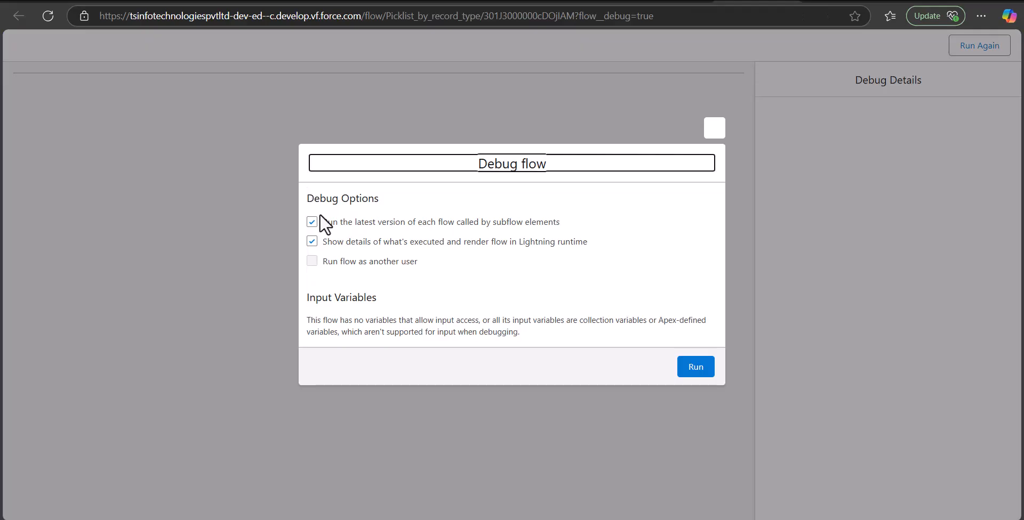
{"action": "left_click", "coordinate": [692, 374]}
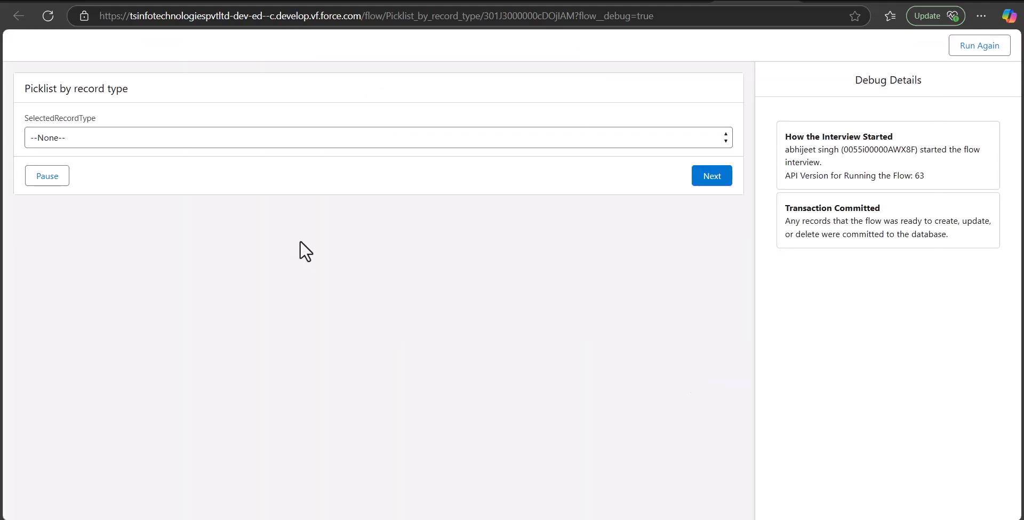
{"action": "left_click", "coordinate": [106, 138]}
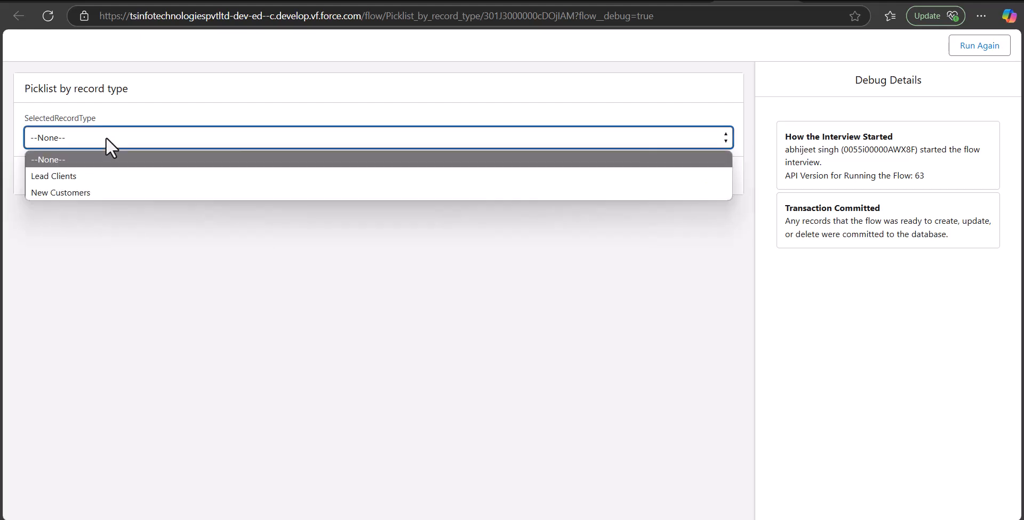
{"action": "left_click", "coordinate": [96, 178]}
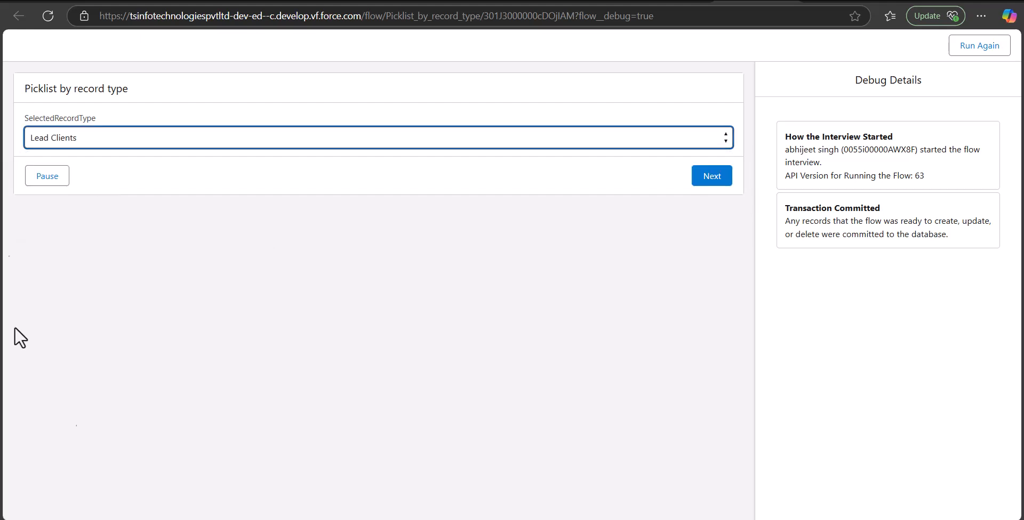
{"action": "left_click", "coordinate": [712, 177]}
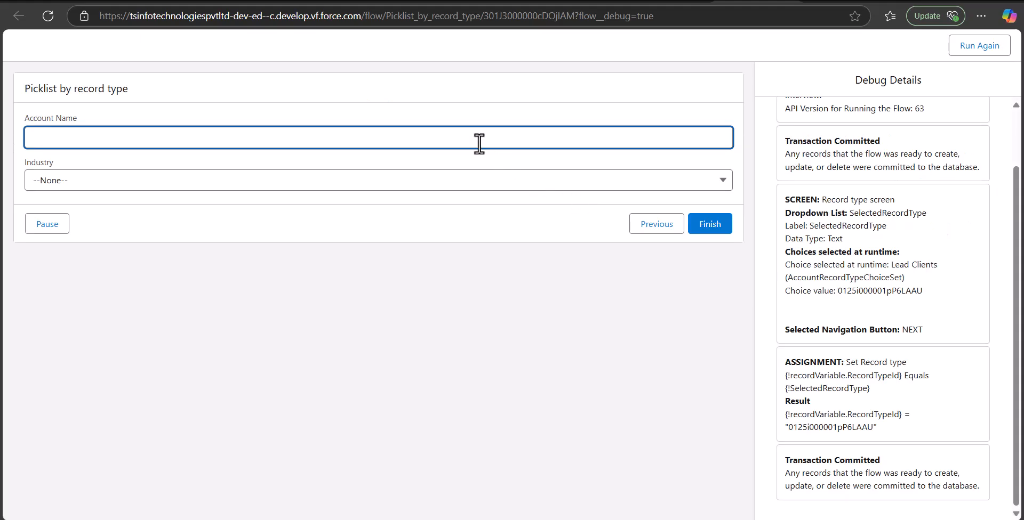
Enter Chicago Chemicals as the account name and choose Chemicals as the industry.
{"action": "type", "text": "Chicago Cehemicals"}
{"action": "left_click", "coordinate": [337, 180]}
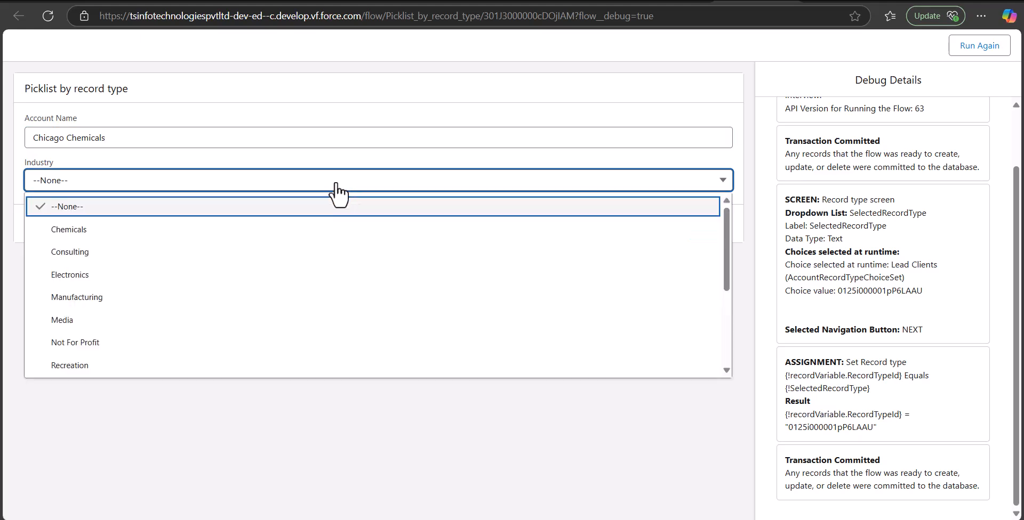
{"action": "left_click", "coordinate": [261, 231]}
{"action": "left_click", "coordinate": [189, 283]}
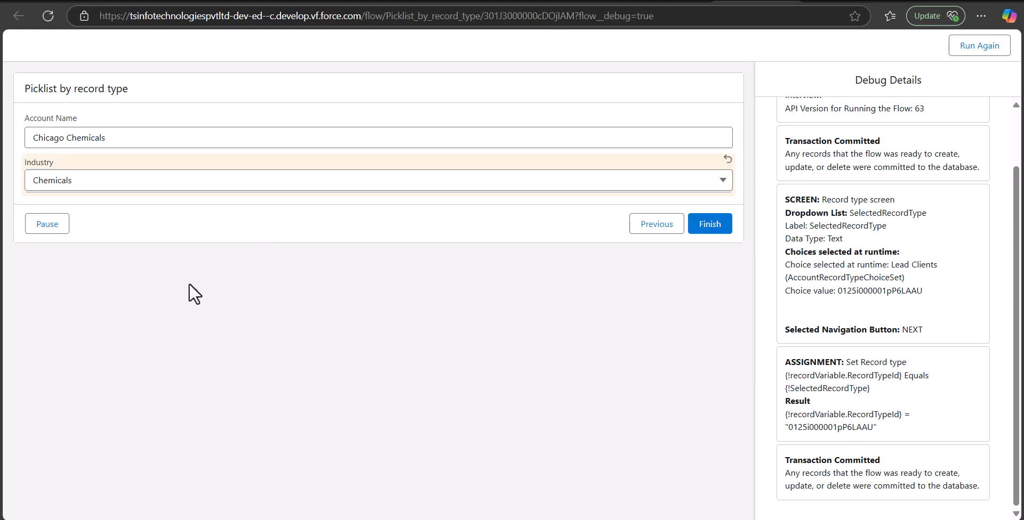
Go back to check the selected record type, return to the picklist screen and review the Industry values offered for Lead Clients.
{"action": "left_click", "coordinate": [642, 232]}
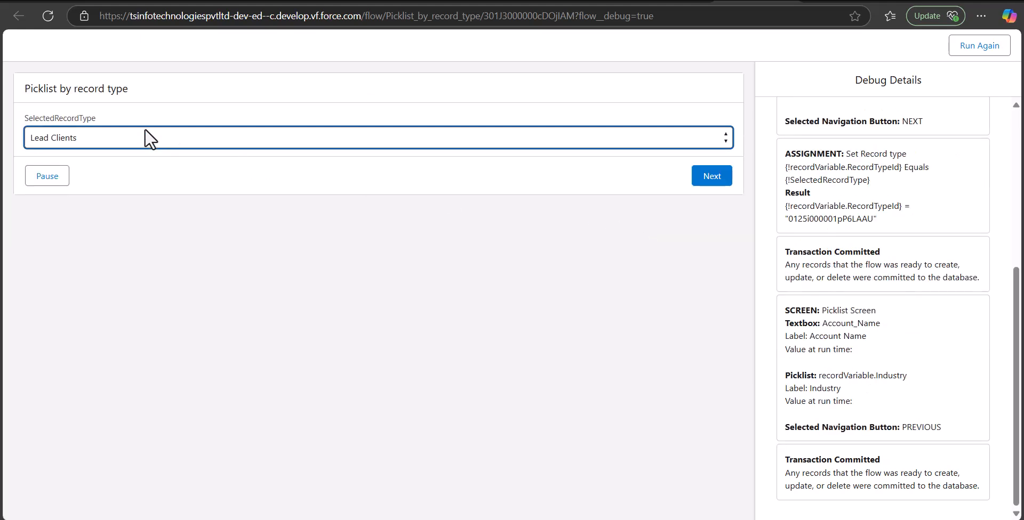
{"action": "left_click", "coordinate": [714, 182]}
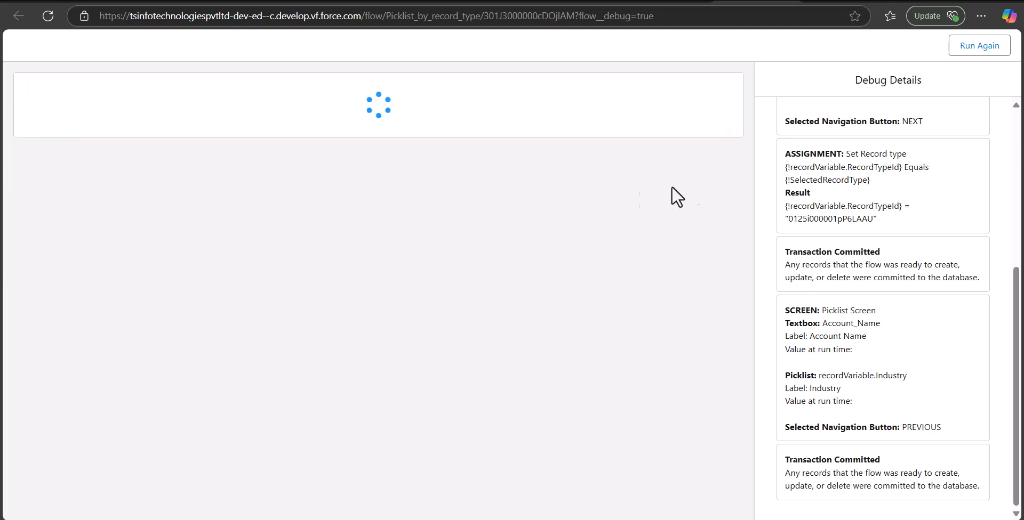
{"action": "left_click", "coordinate": [140, 184]}
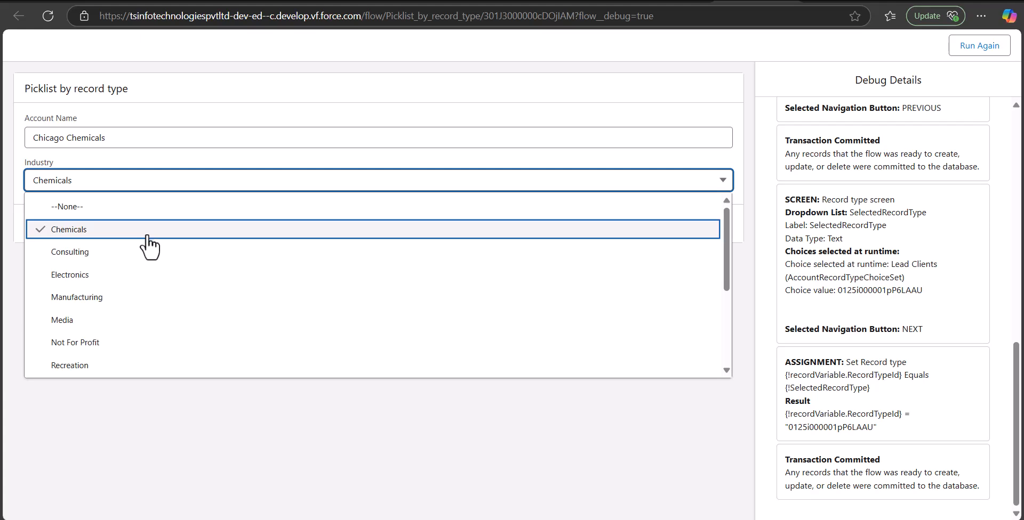
{"action": "scroll", "coordinate": [141, 248], "scroll_direction": "down", "scroll_amount": 1}
{"action": "scroll", "coordinate": [115, 285], "scroll_direction": "down", "scroll_amount": 2}
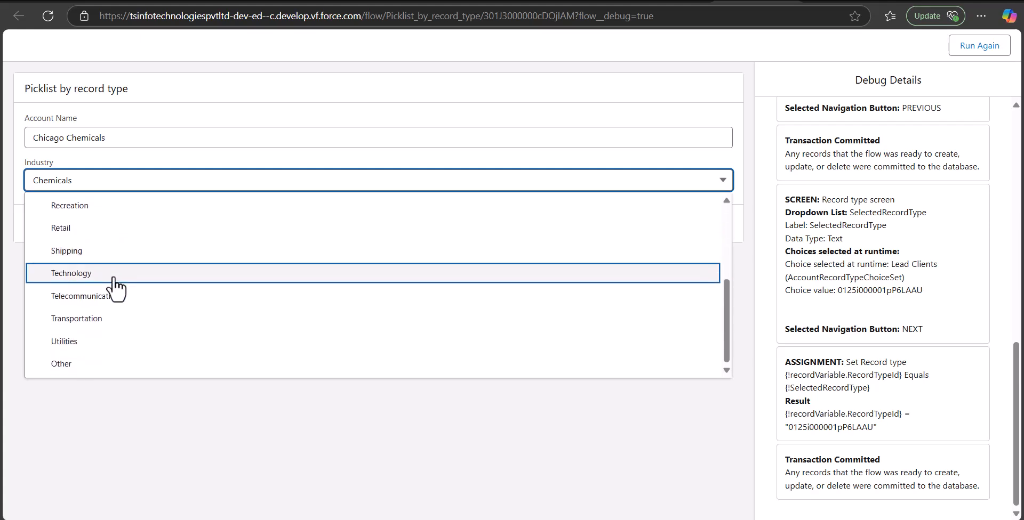
{"action": "left_click", "coordinate": [174, 411]}
Go back to switch the record type to New Customers, proceed, and review the Industry values offered for it.
{"action": "left_click", "coordinate": [643, 233]}
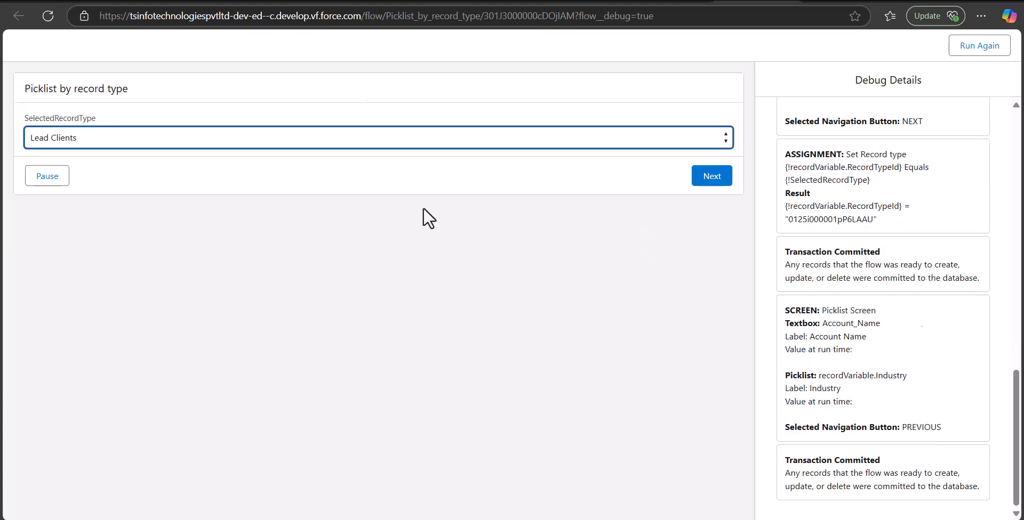
{"action": "left_click", "coordinate": [69, 142]}
{"action": "left_click", "coordinate": [87, 187]}
{"action": "left_click", "coordinate": [709, 177]}
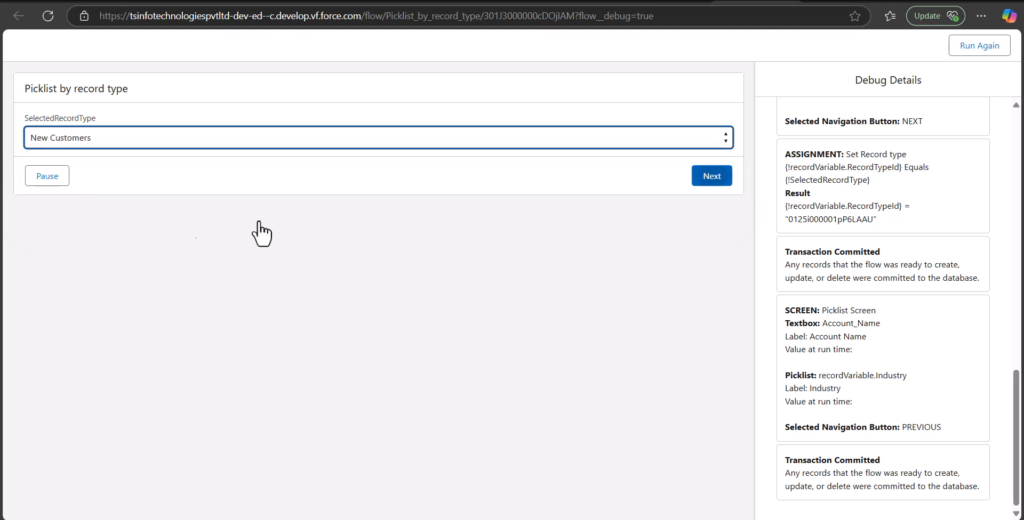
{"action": "left_click", "coordinate": [160, 181]}
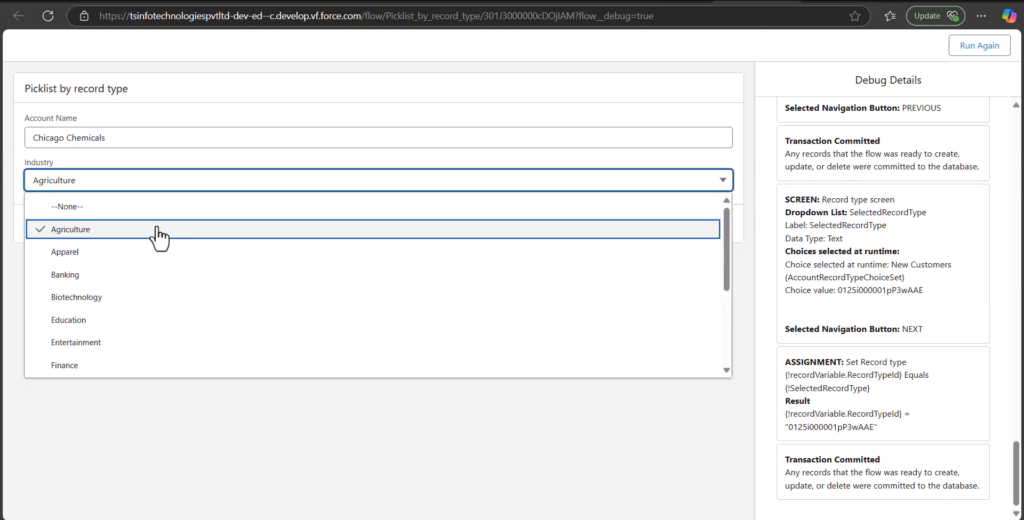
{"action": "scroll", "coordinate": [142, 274], "scroll_direction": "down", "scroll_amount": 3}
{"action": "scroll", "coordinate": [143, 266], "scroll_direction": "down", "scroll_amount": 1}
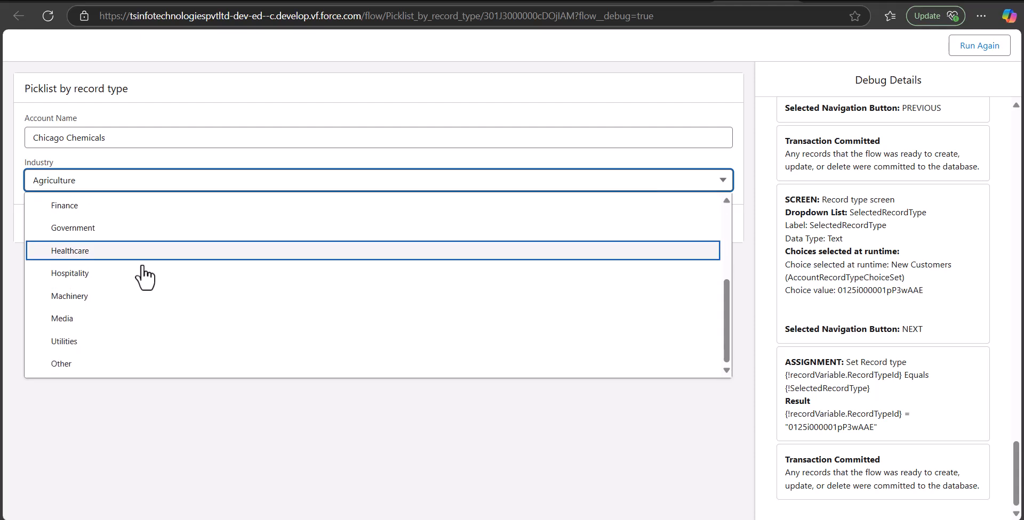
{"action": "left_click", "coordinate": [278, 393]}
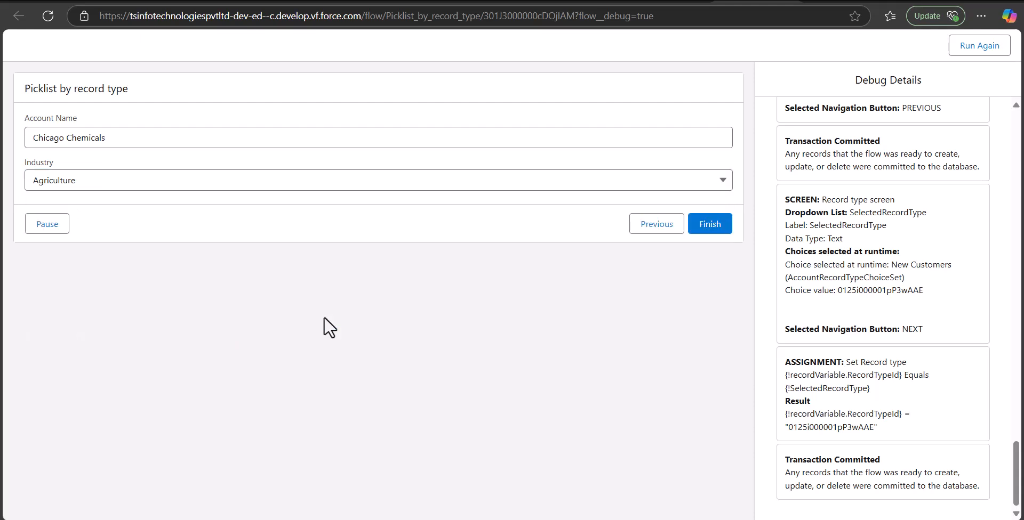